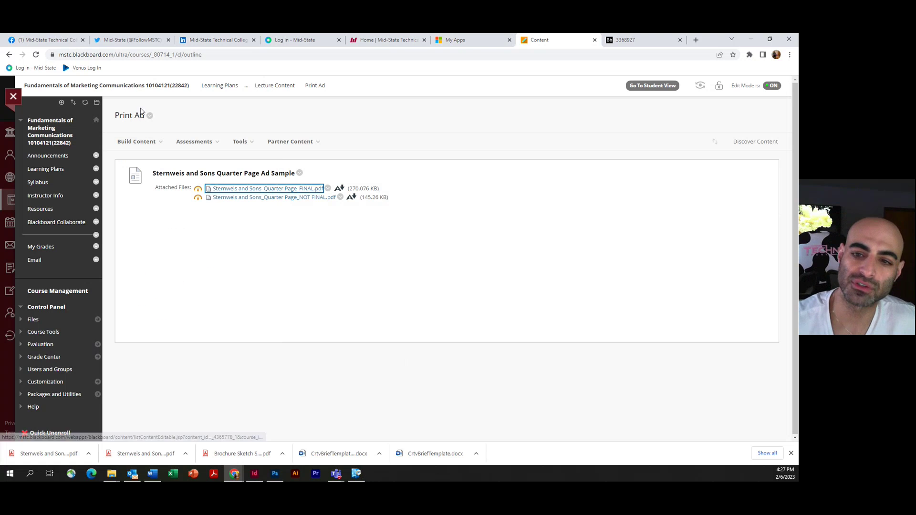
# Step: Go to Learning Plans > Week 3: 2/6-2/13 > Project 4 and open Loyal Vet Service_Full Page Ad_FINAL.pdf
pyautogui.click(227, 87)
pyautogui.scroll(-2, 226, 330)
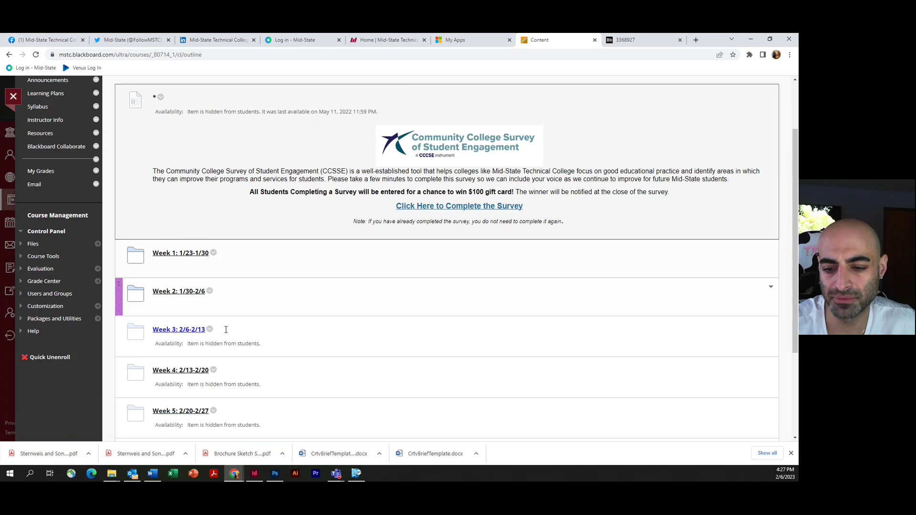
pyautogui.scroll(-1, 226, 330)
pyautogui.click(176, 281)
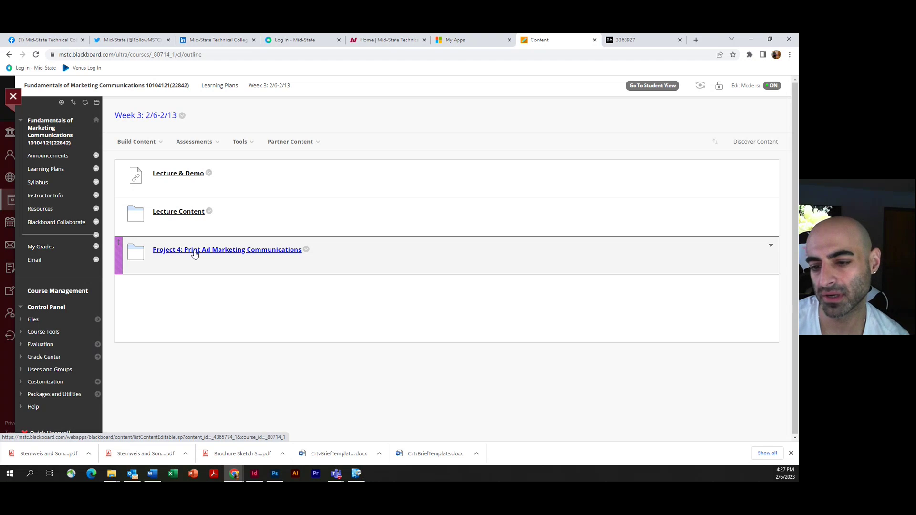
pyautogui.click(195, 250)
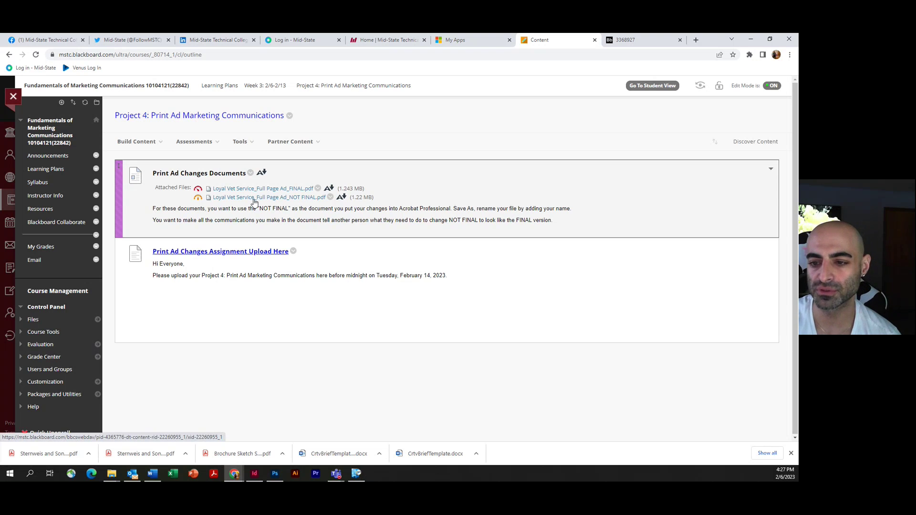
pyautogui.click(791, 454)
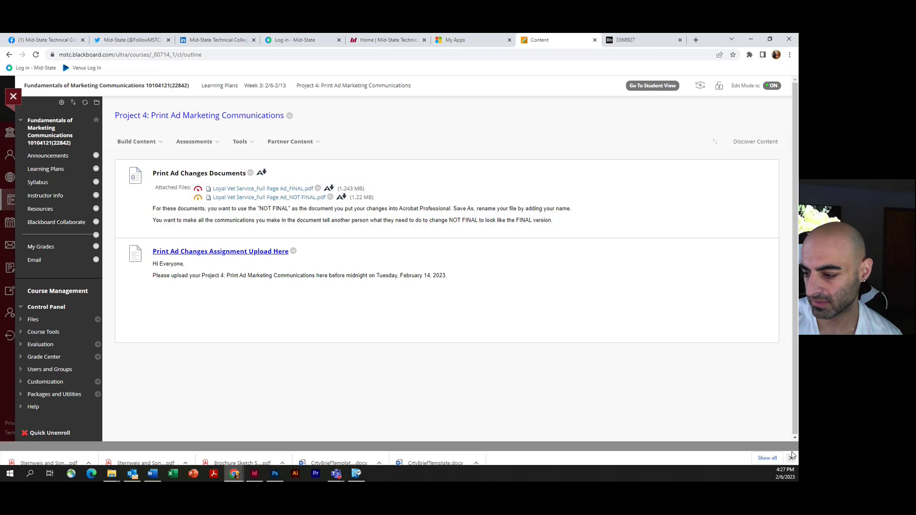
pyautogui.click(287, 190)
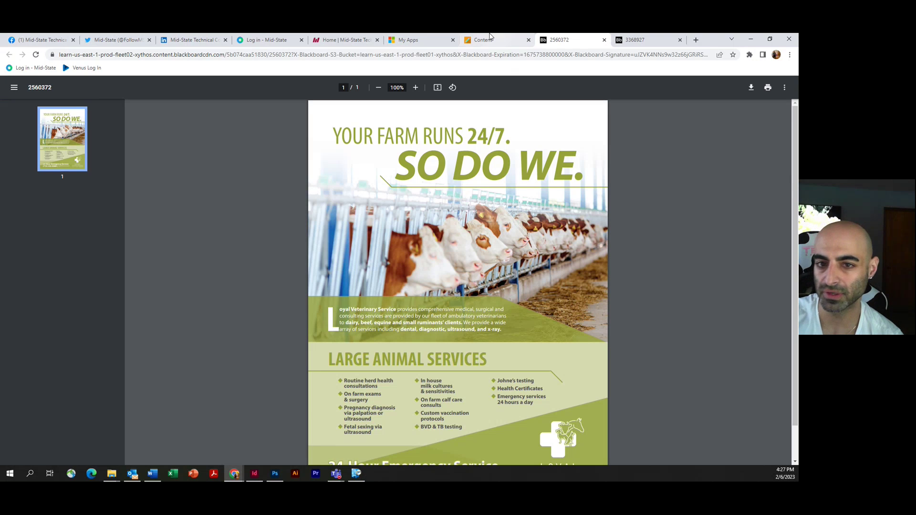
# Step: Download the FINAL ad PDF and open it in Acrobat, positioning its window
pyautogui.click(752, 89)
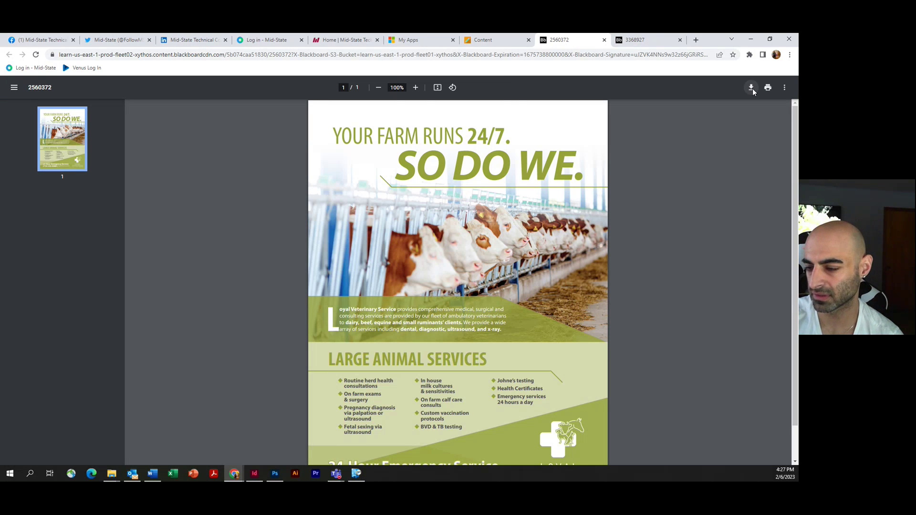
pyautogui.press('Return')
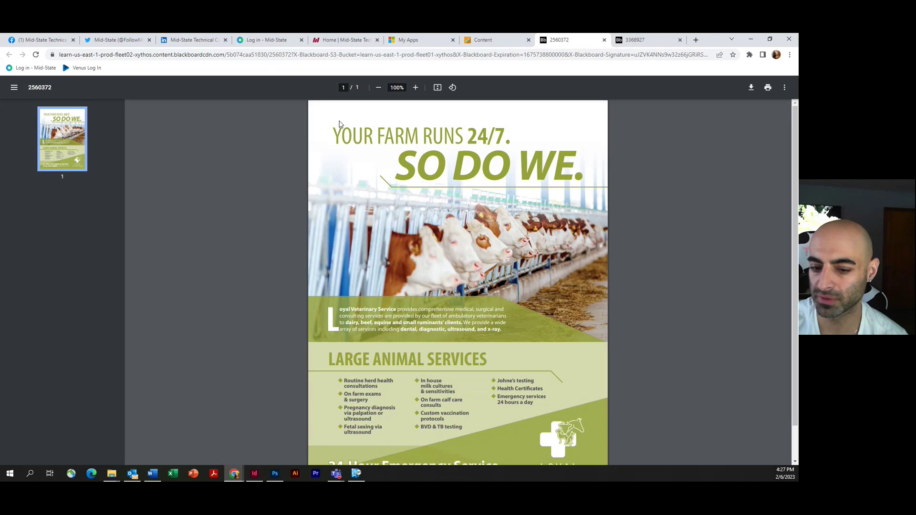
pyautogui.click(88, 453)
pyautogui.click(104, 441)
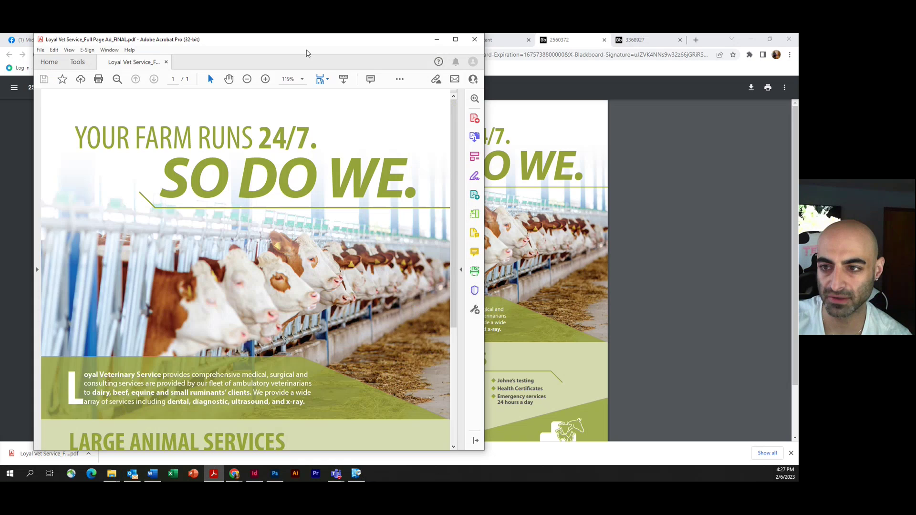
pyautogui.moveTo(310, 40); pyautogui.dragTo(700, 42)
pyautogui.doubleClick(700, 42)
pyautogui.moveTo(642, 38)
pyautogui.mouseDown()
pyautogui.moveTo(659, 41)
pyautogui.moveTo(633, 45)
pyautogui.mouseUp()
pyautogui.scroll(-2, 625, 119)
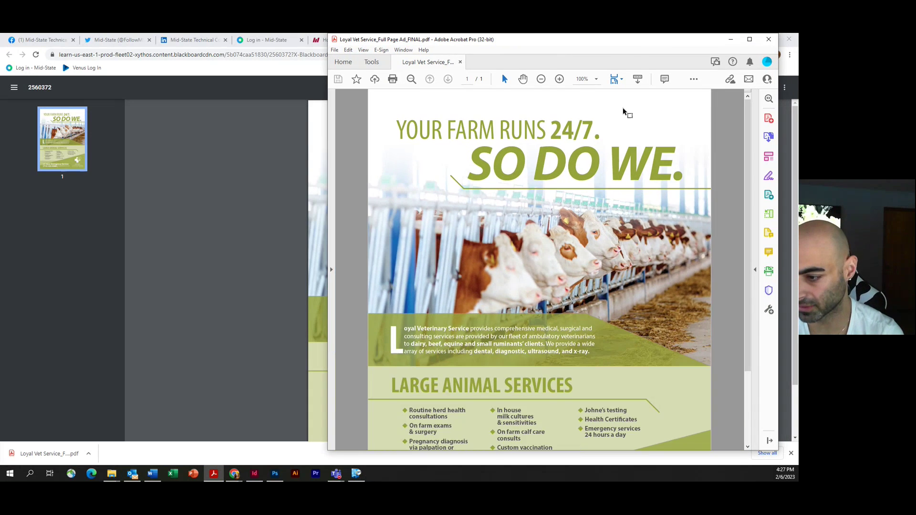
# Step: Open the NOT FINAL Loyal Vet ad PDF in Chrome and save it to the Desktop
pyautogui.click(179, 251)
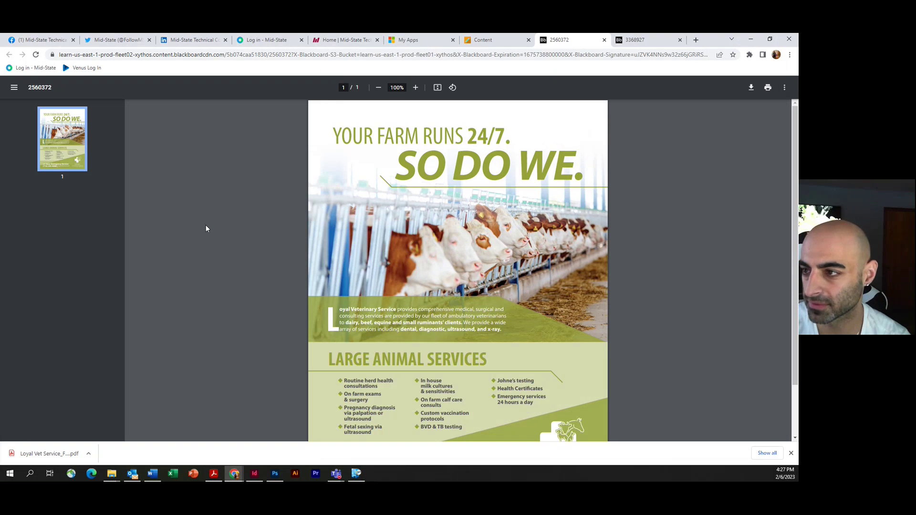
pyautogui.click(604, 40)
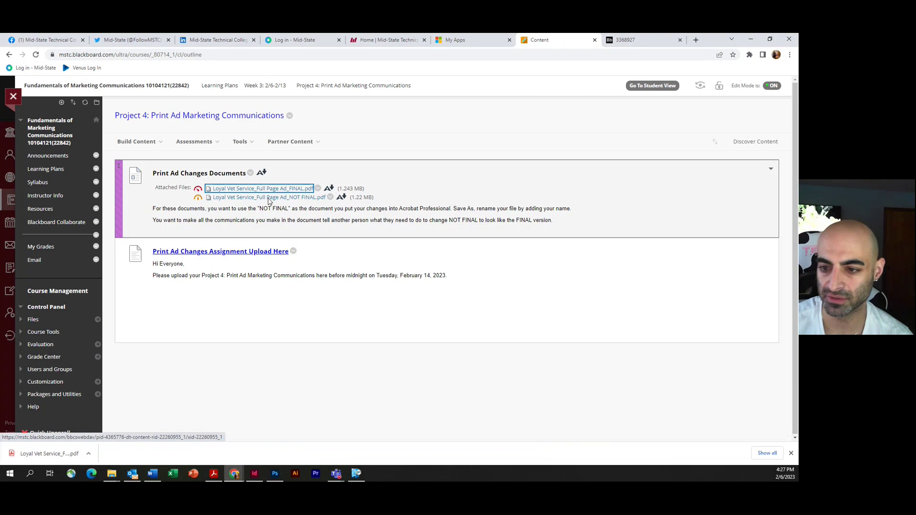
pyautogui.click(270, 198)
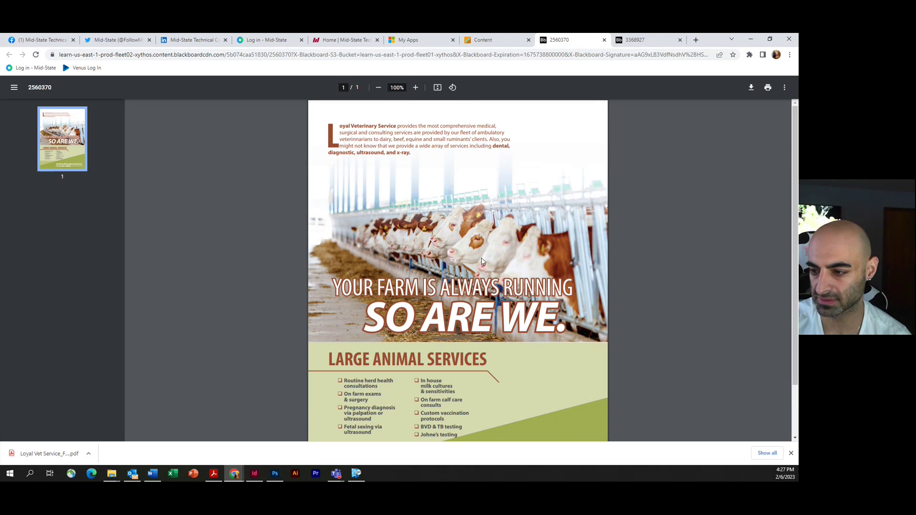
pyautogui.click(88, 454)
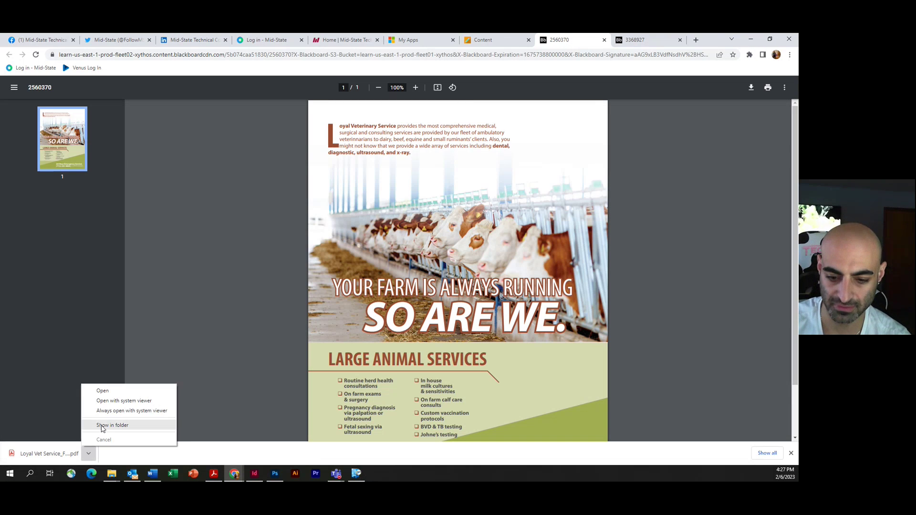
pyautogui.click(95, 424)
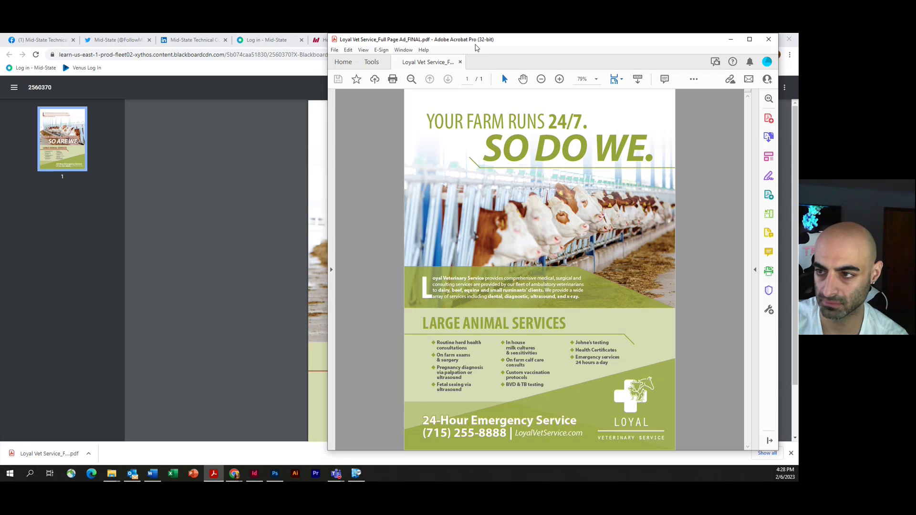
pyautogui.moveTo(480, 41); pyautogui.dragTo(459, 70)
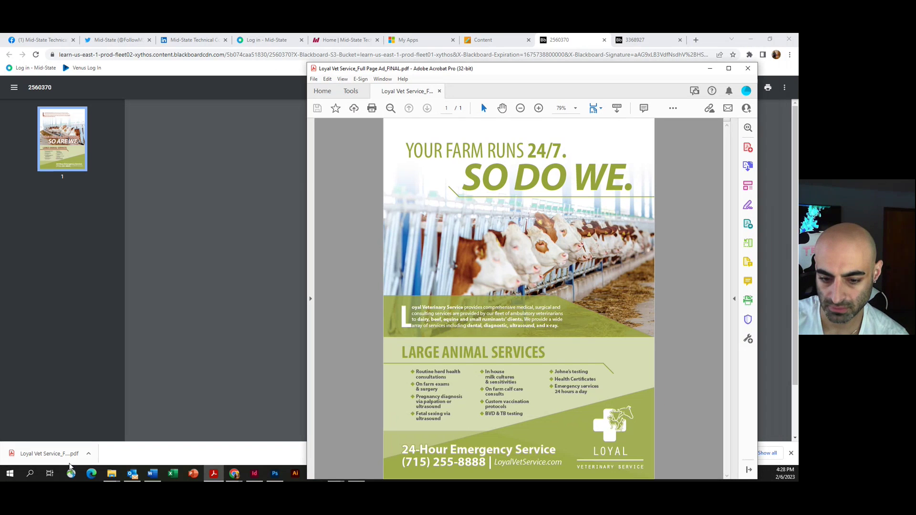
pyautogui.click(249, 331)
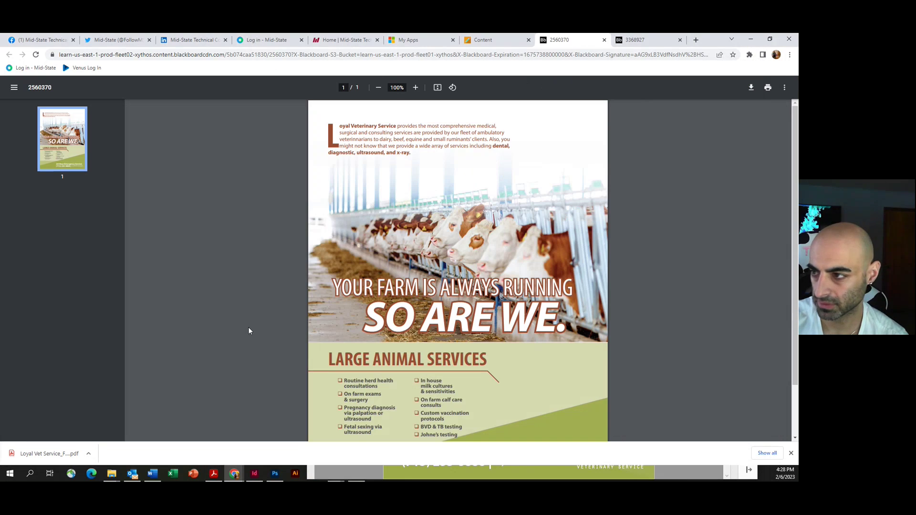
pyautogui.click(751, 87)
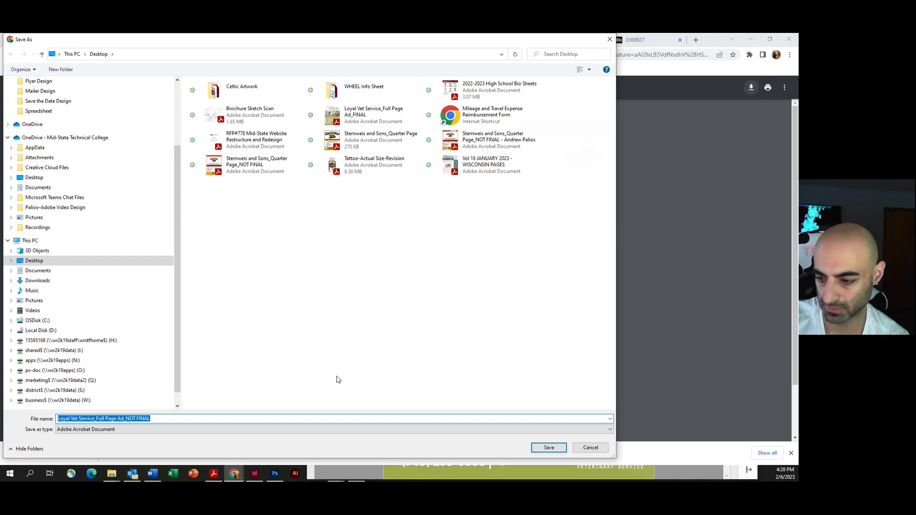
pyautogui.click(552, 448)
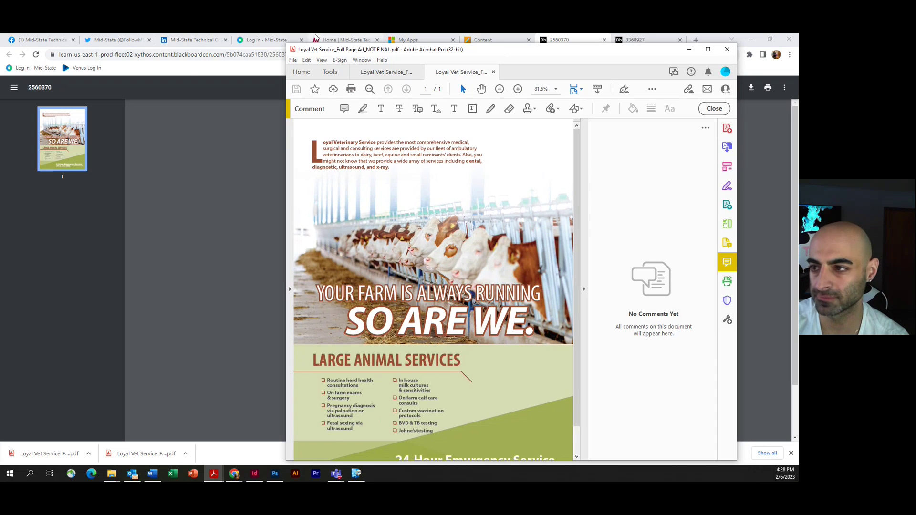
# Step: Arrange the NOT FINAL window on the left and the FINAL window on the right half
pyautogui.click(605, 40)
pyautogui.click(605, 39)
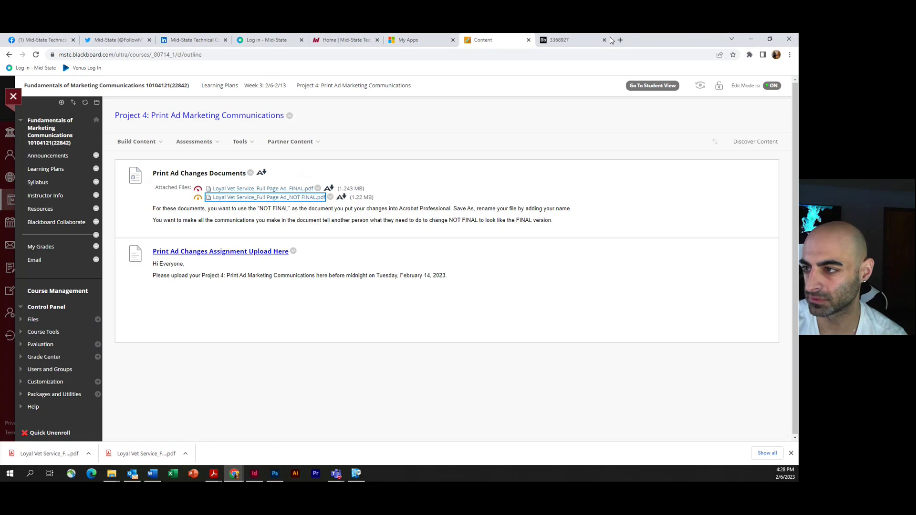
pyautogui.click(751, 41)
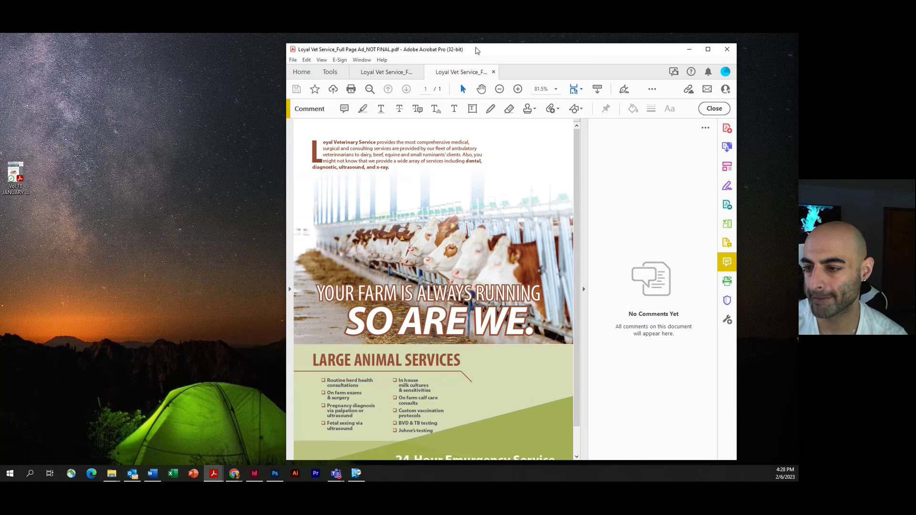
pyautogui.moveTo(459, 76); pyautogui.dragTo(231, 83)
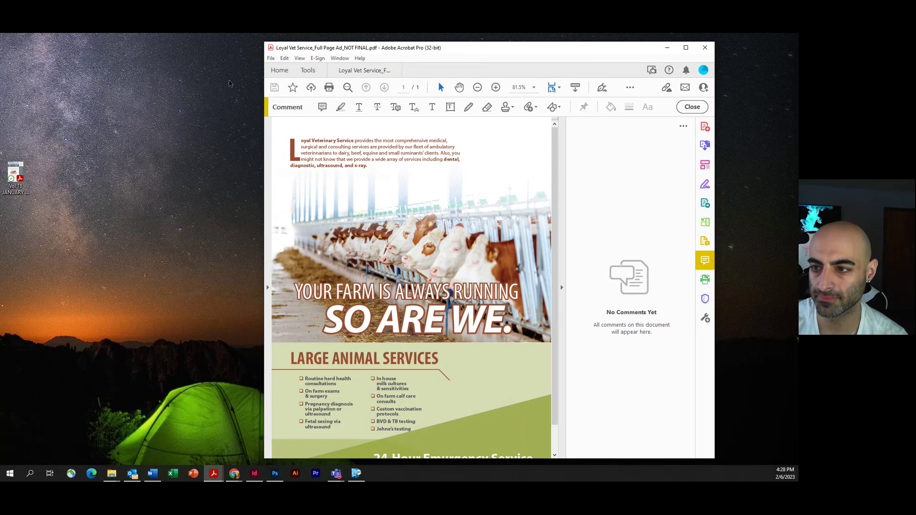
pyautogui.moveTo(322, 76); pyautogui.dragTo(142, 54)
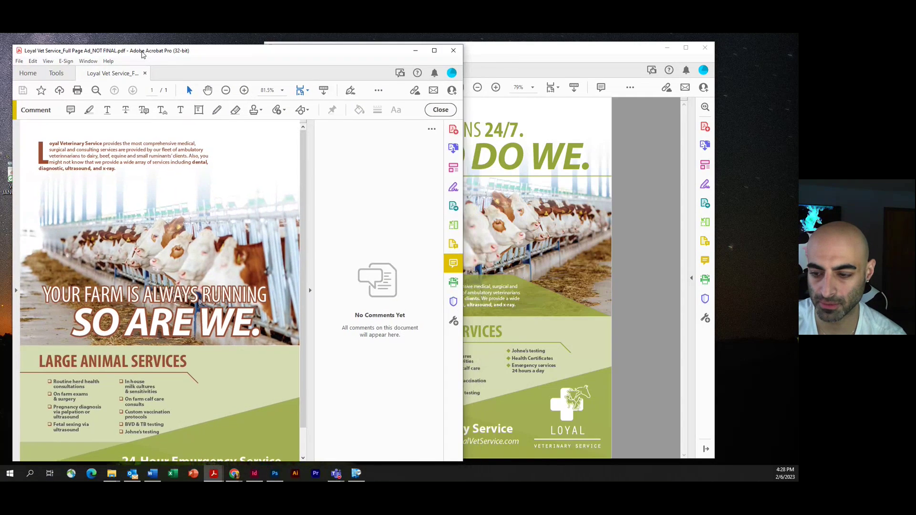
pyautogui.moveTo(522, 51); pyautogui.dragTo(544, 55)
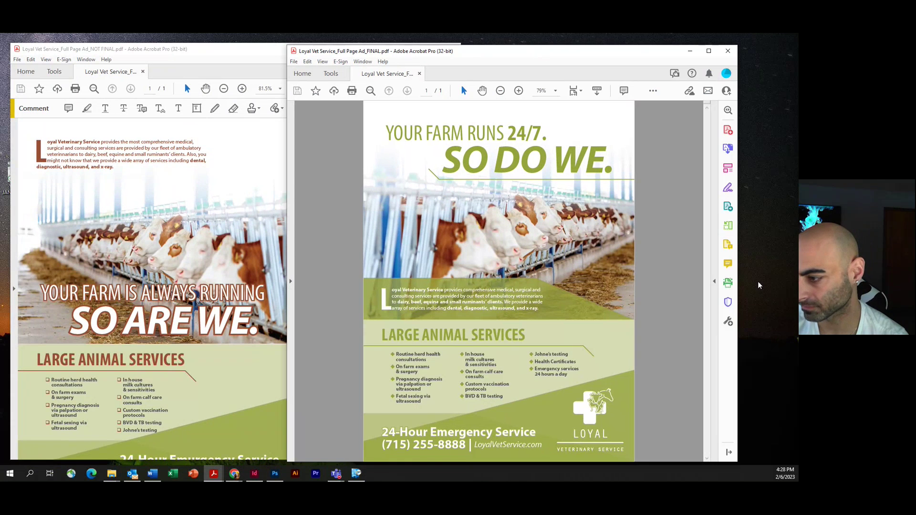
pyautogui.moveTo(744, 290); pyautogui.dragTo(627, 292)
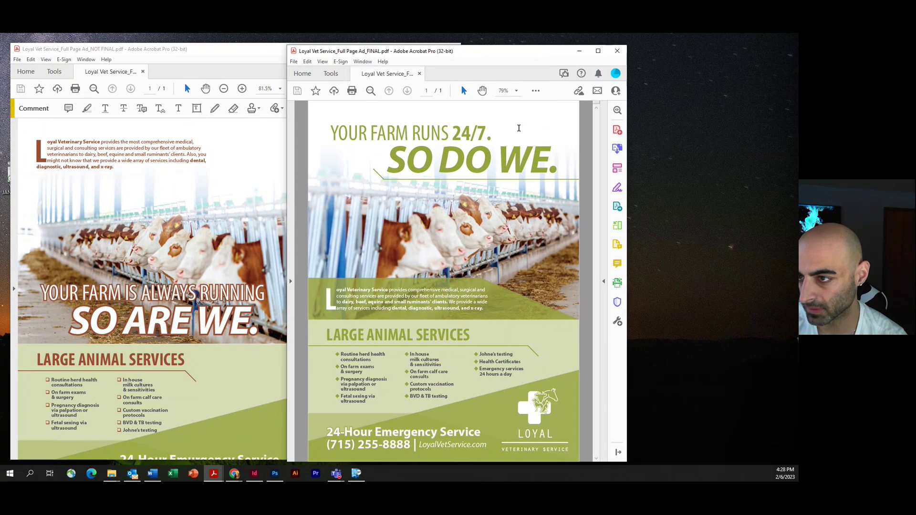
pyautogui.moveTo(477, 46); pyautogui.dragTo(652, 44)
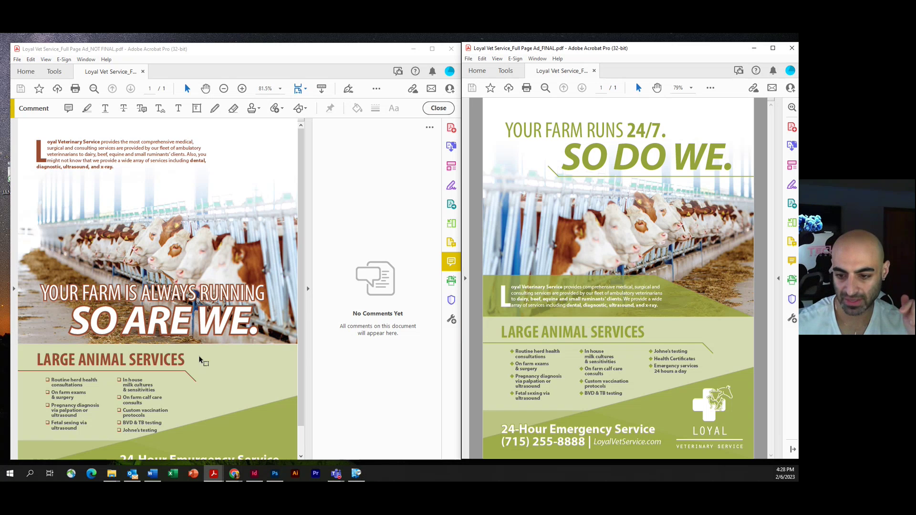
# Step: Scroll the NOT FINAL ad back to the top so its intro paragraph shows
pyautogui.scroll(-1, 160, 386)
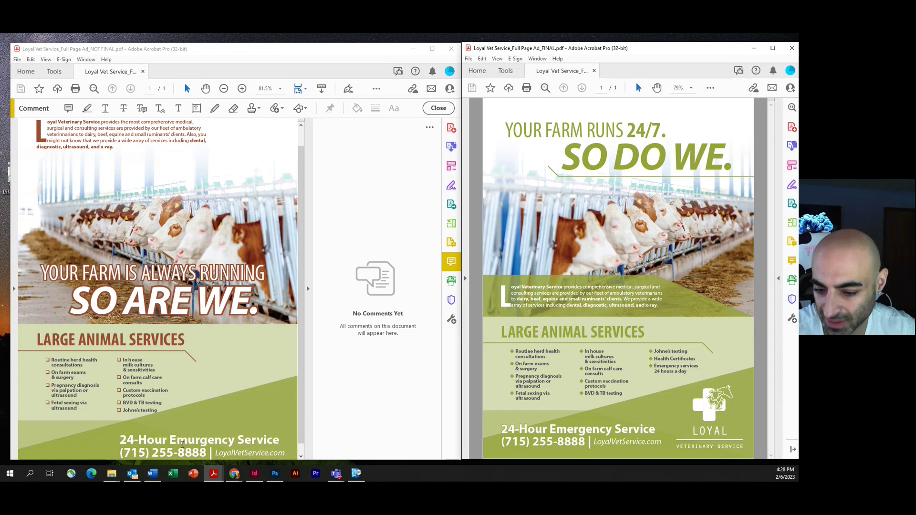
pyautogui.scroll(-1, 194, 445)
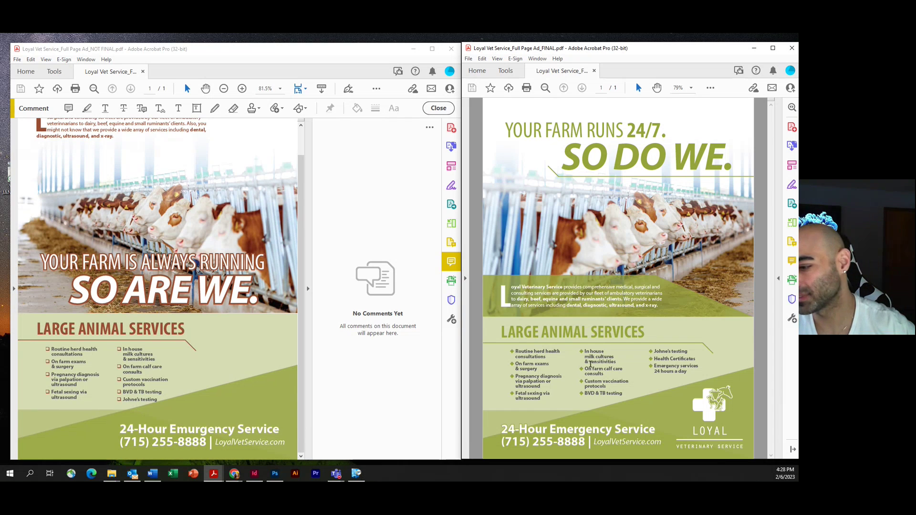
pyautogui.scroll(1, 158, 286)
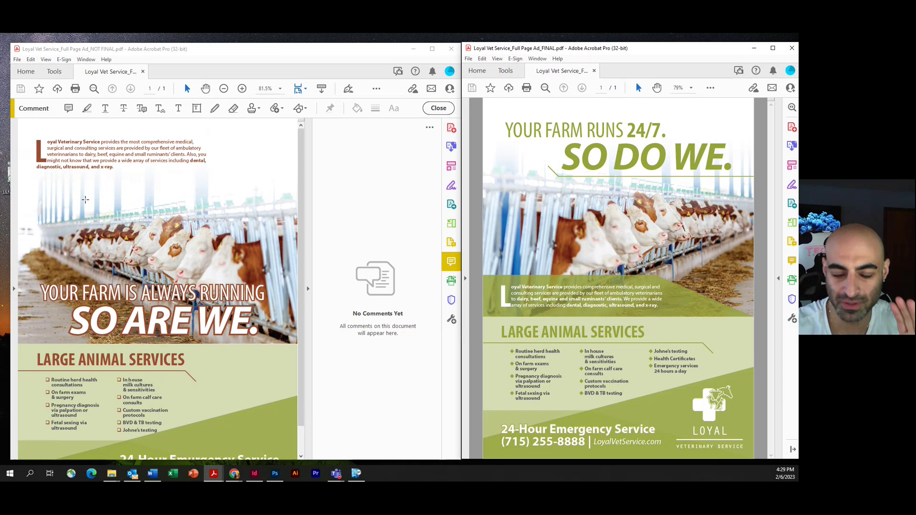
pyautogui.scroll(2, 116, 205)
pyautogui.scroll(-3, 116, 204)
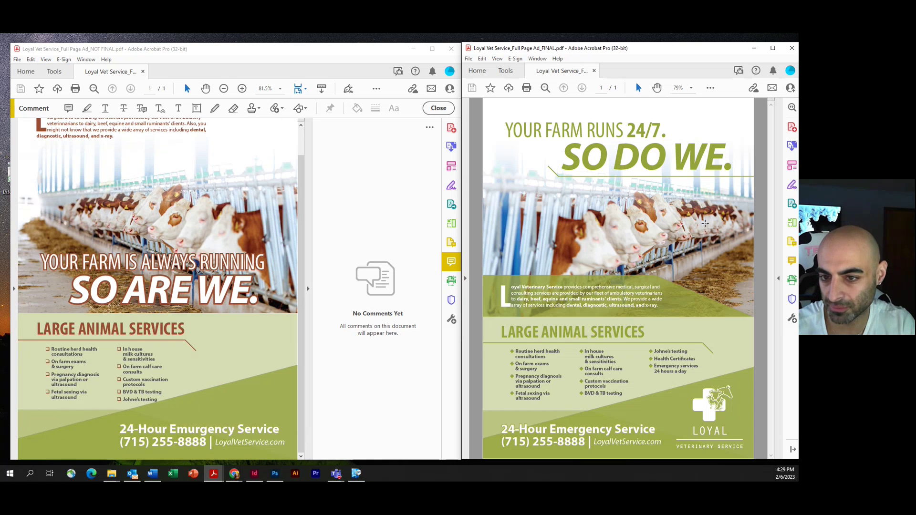
pyautogui.scroll(3, 191, 249)
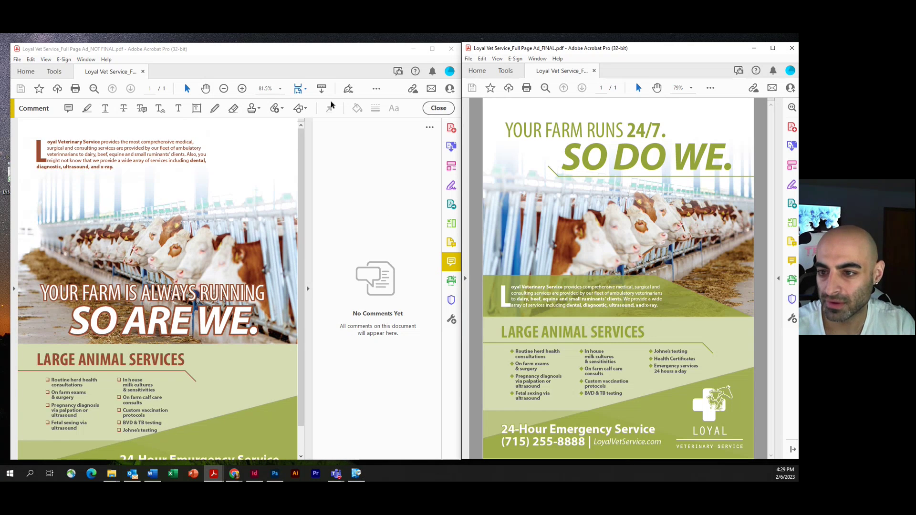
# Step: Draw a rectangle around the headline and post a note: move it up, make it green, remove brown stroke
pyautogui.click(306, 109)
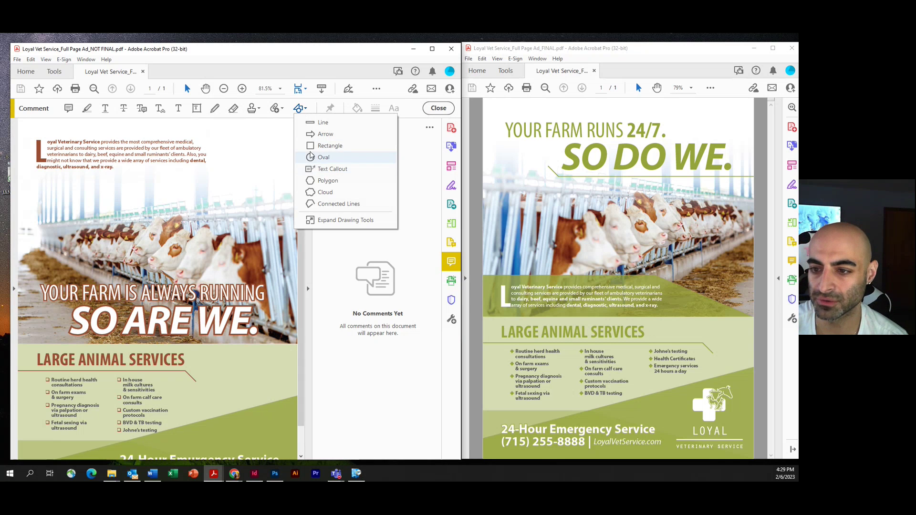
pyautogui.click(324, 157)
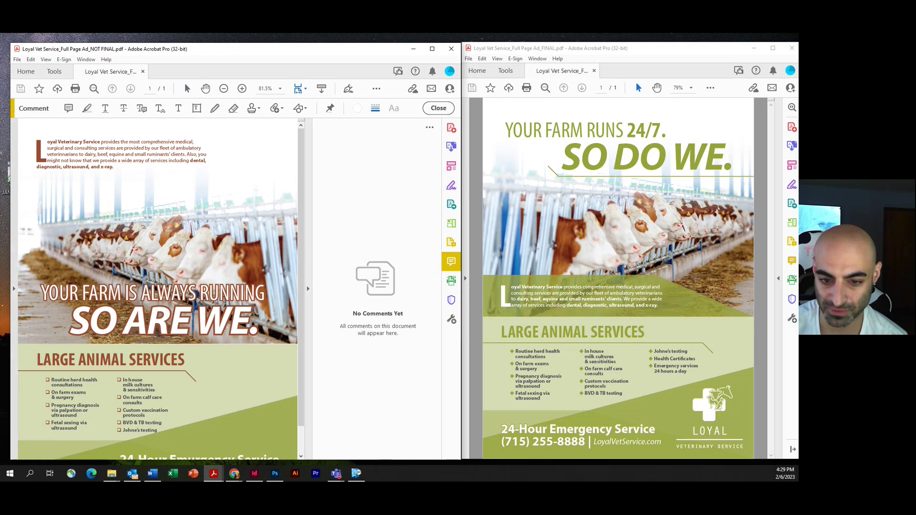
pyautogui.moveTo(33, 277); pyautogui.dragTo(281, 342)
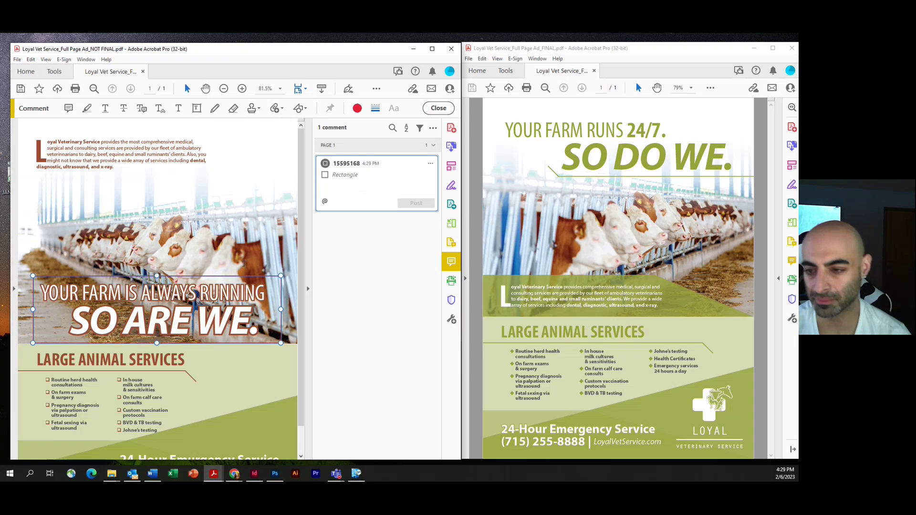
pyautogui.write('Move ')
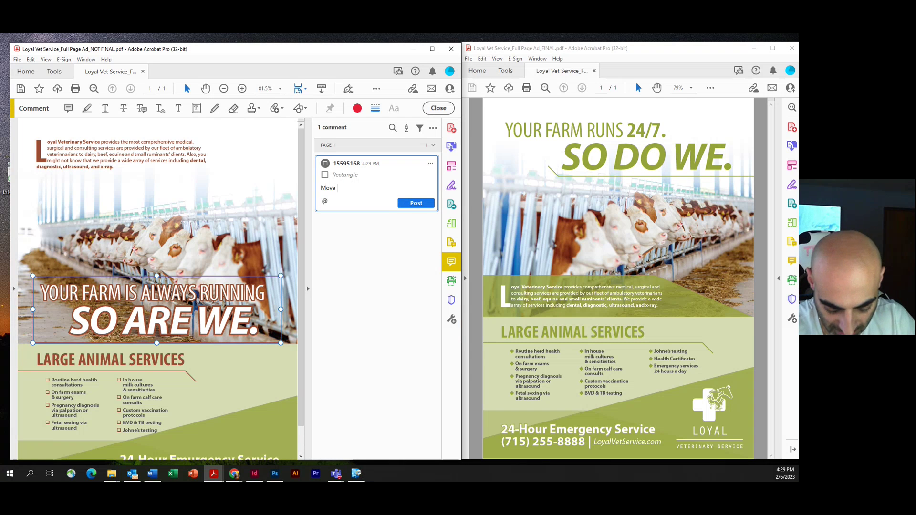
pyautogui.write('this hea')
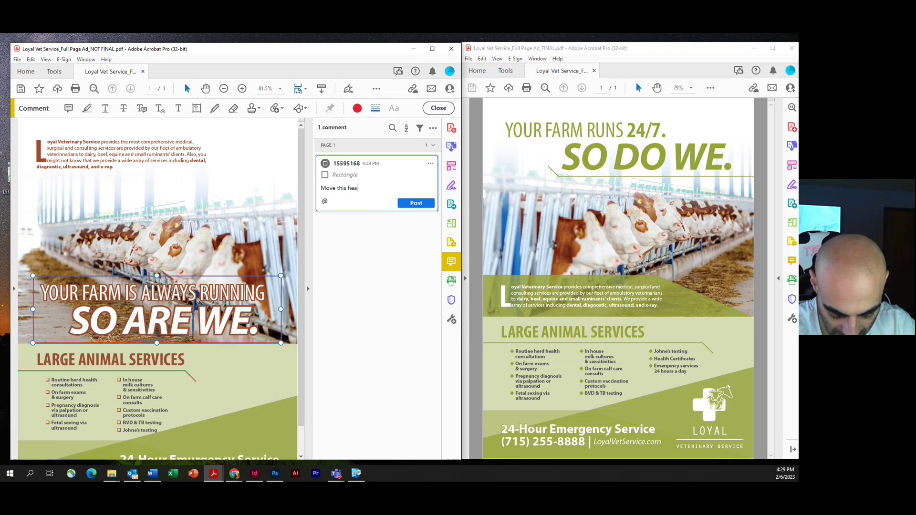
pyautogui.write('dline up tow')
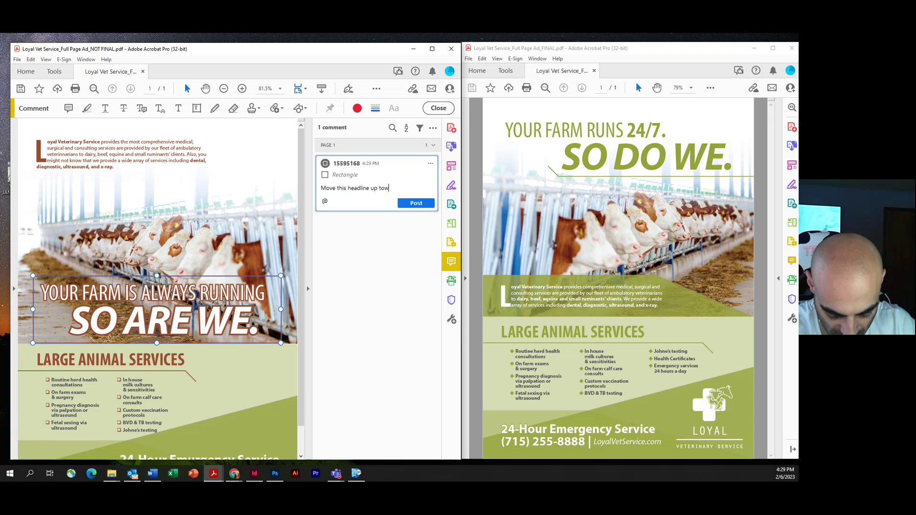
pyautogui.write('ards the top')
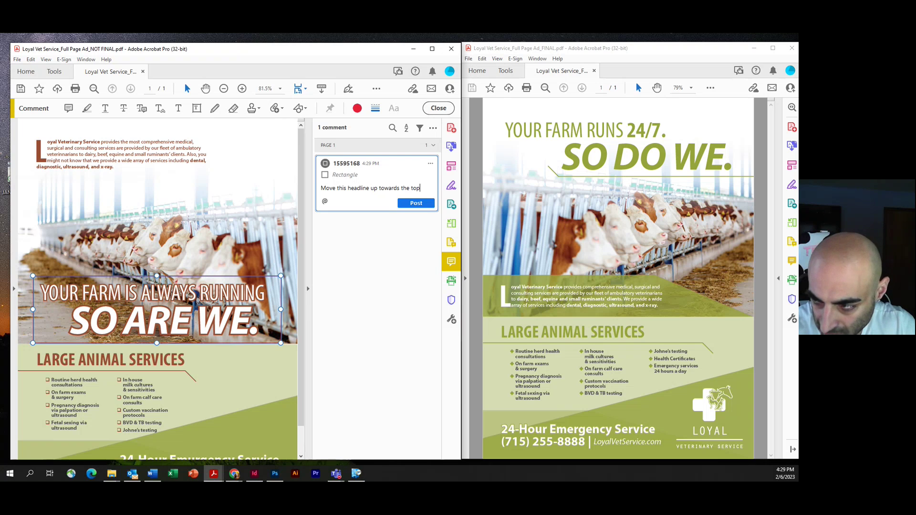
pyautogui.write(' and ')
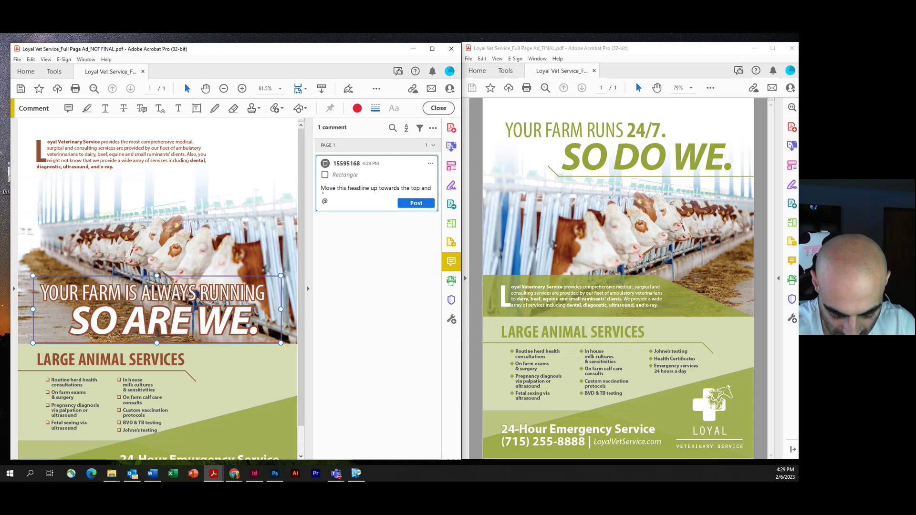
pyautogui.write('then change')
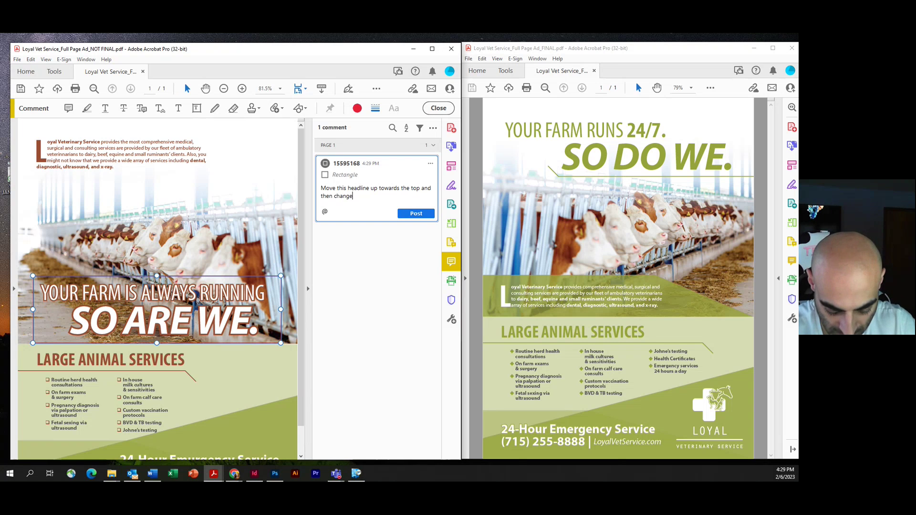
pyautogui.write(' the color')
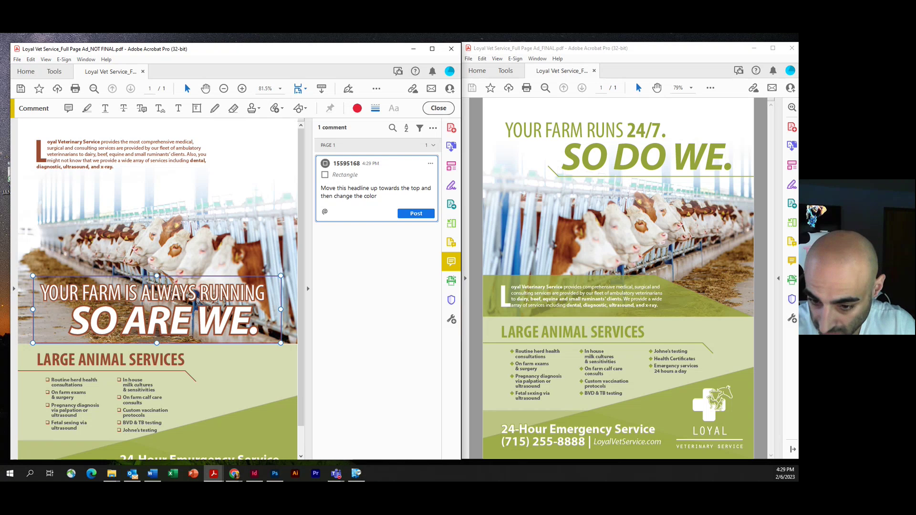
pyautogui.write(' o')
pyautogui.press('BackSpace')
pyautogui.write('to')
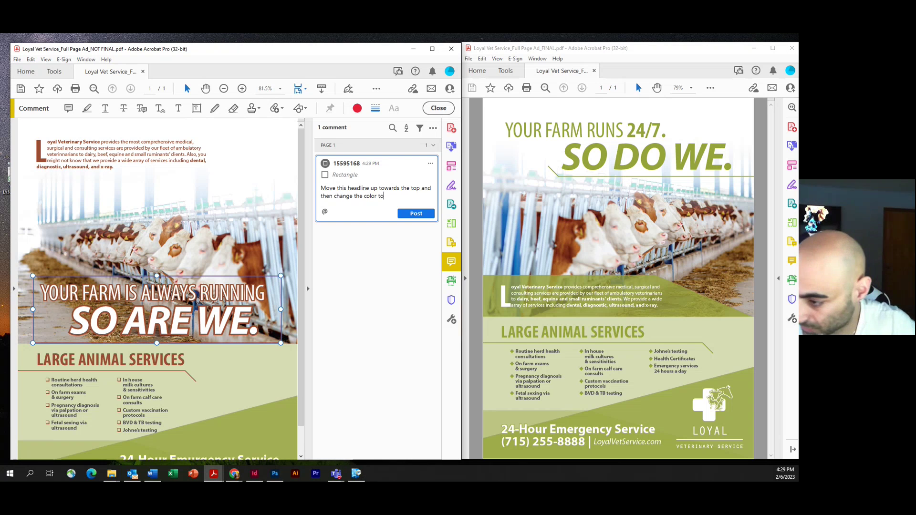
pyautogui.write(' green')
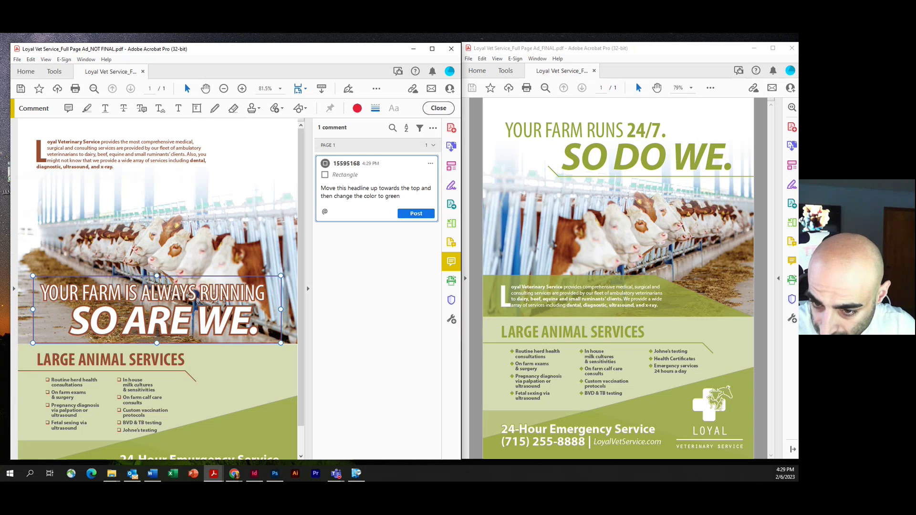
pyautogui.write(' and then')
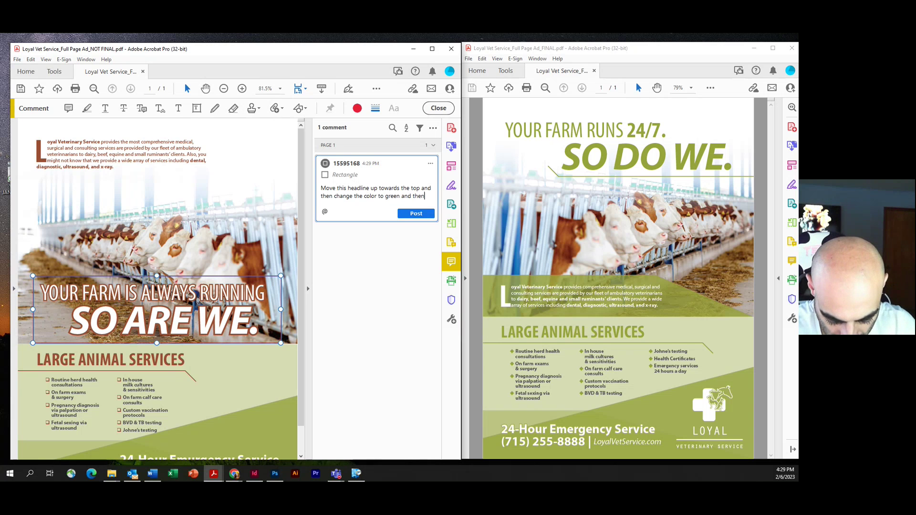
pyautogui.write(' remove the brow')
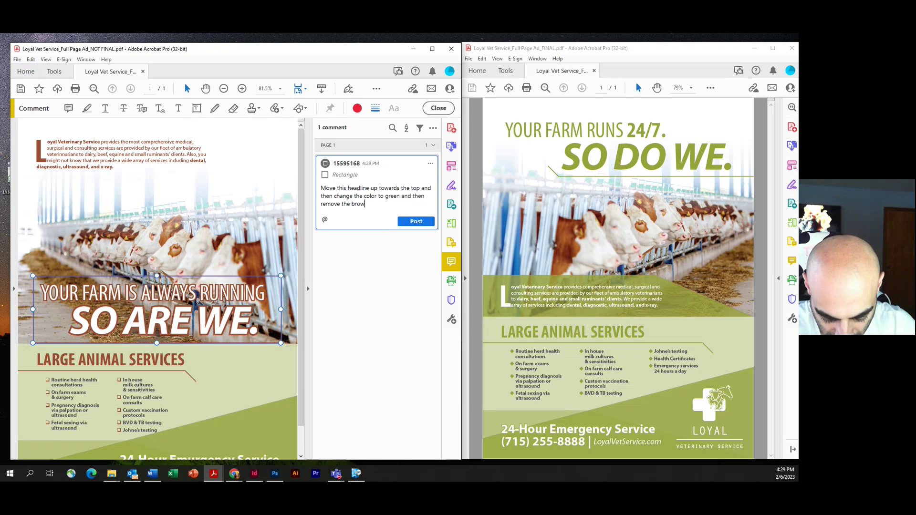
pyautogui.write('n stroke')
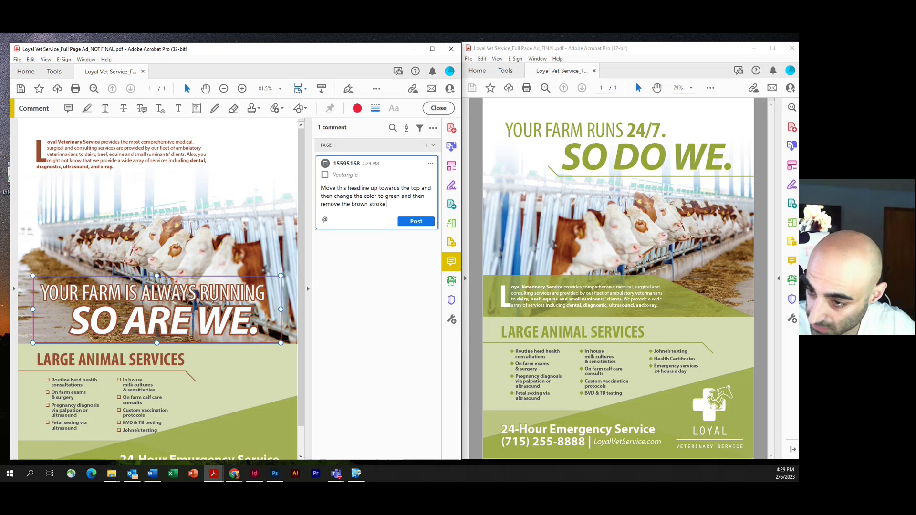
pyautogui.write(' around th')
pyautogui.write('e text')
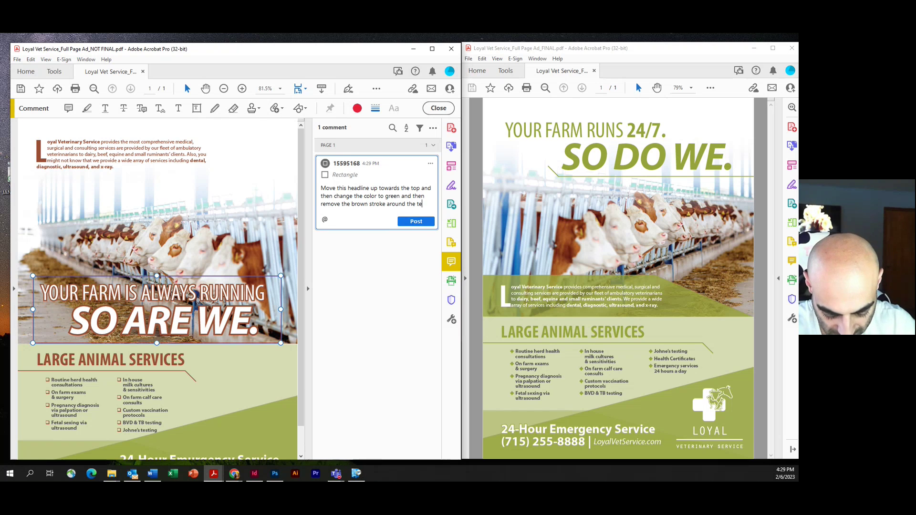
pyautogui.click(403, 221)
pyautogui.click(215, 108)
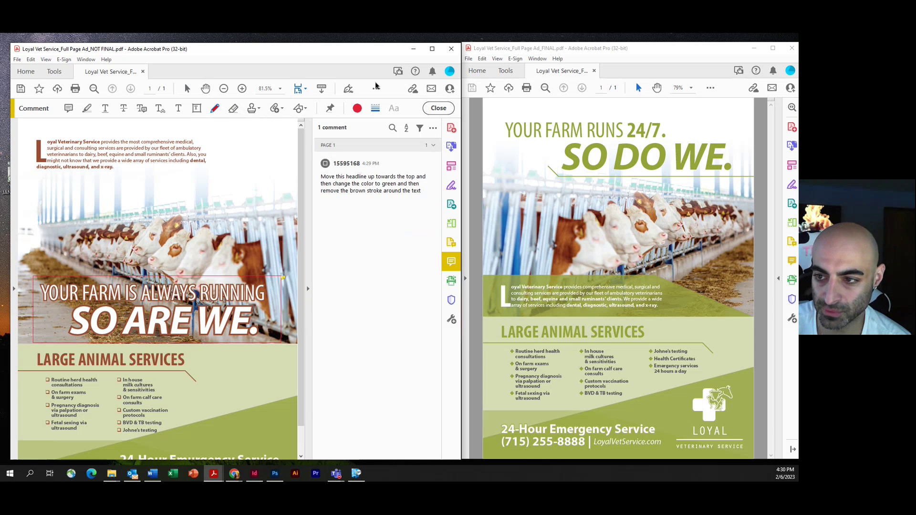
# Step: Draw a 3 pt freehand arrow from the headline up toward the top of the page
pyautogui.click(375, 108)
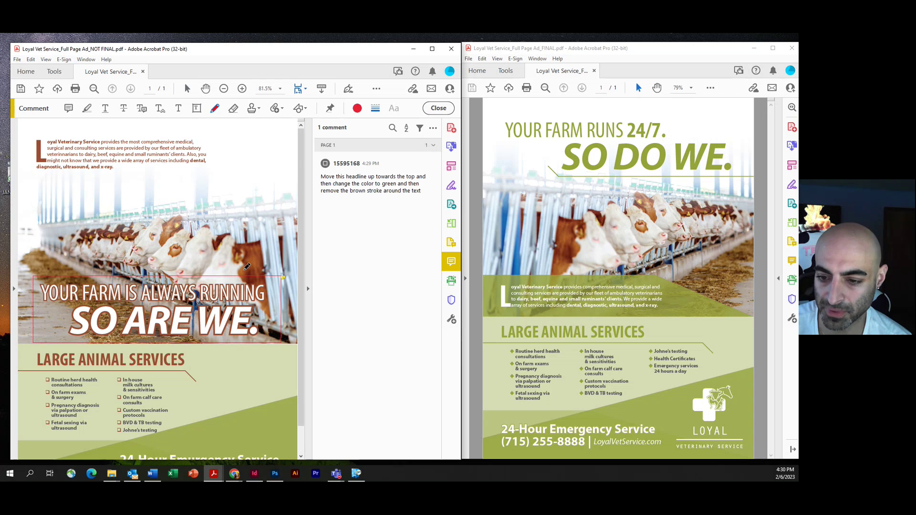
pyautogui.moveTo(242, 269)
pyautogui.mouseDown()
pyautogui.moveTo(246, 230)
pyautogui.moveTo(234, 171)
pyautogui.moveTo(227, 175)
pyautogui.mouseUp()
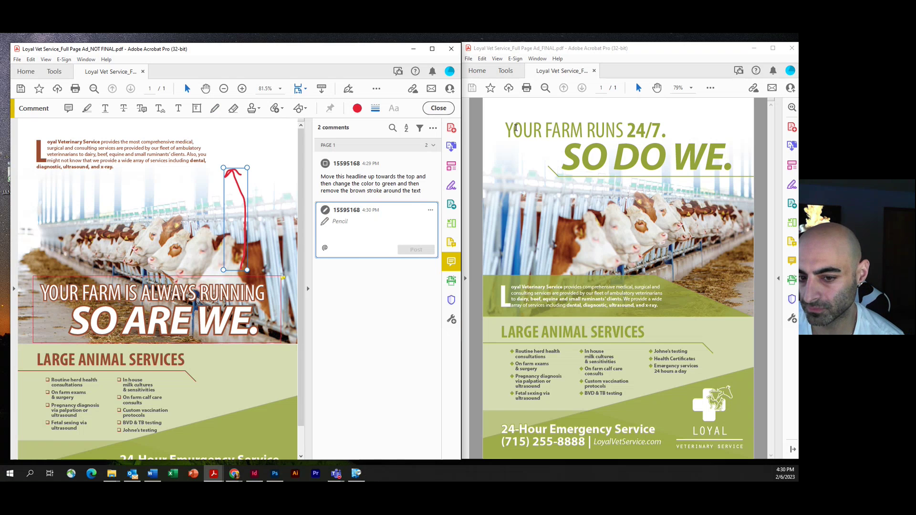
pyautogui.moveTo(506, 130); pyautogui.dragTo(666, 130)
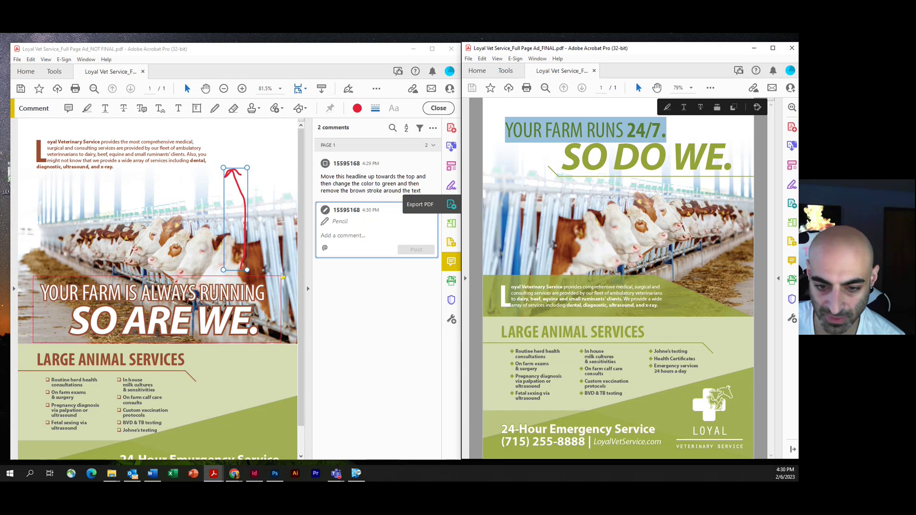
pyautogui.click(133, 288)
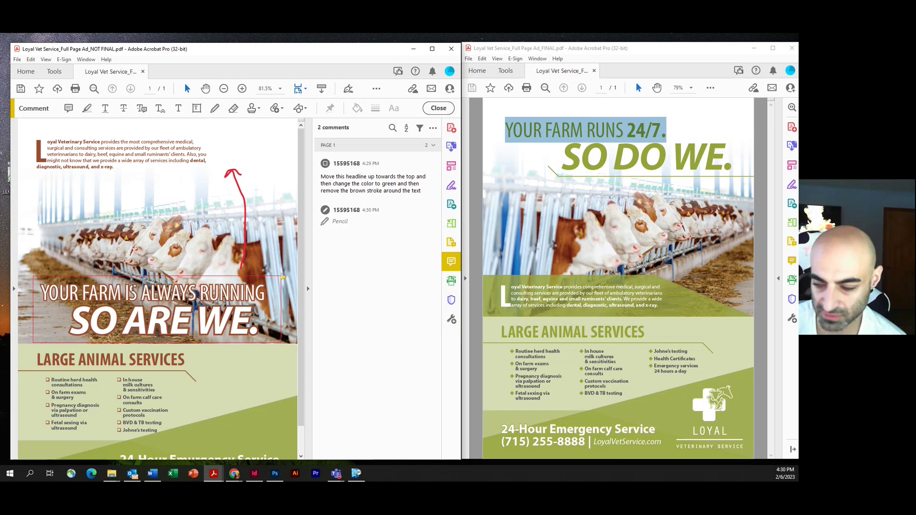
# Step: Strike through 'IS ALWAYS RUNNING' in the headline with the note 'RUNS 24/7.'
pyautogui.click(124, 107)
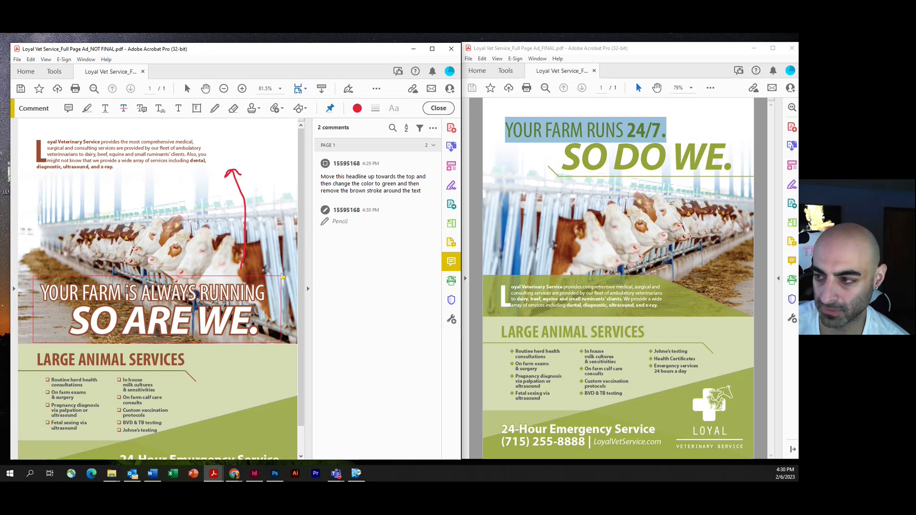
pyautogui.moveTo(125, 292); pyautogui.dragTo(265, 293)
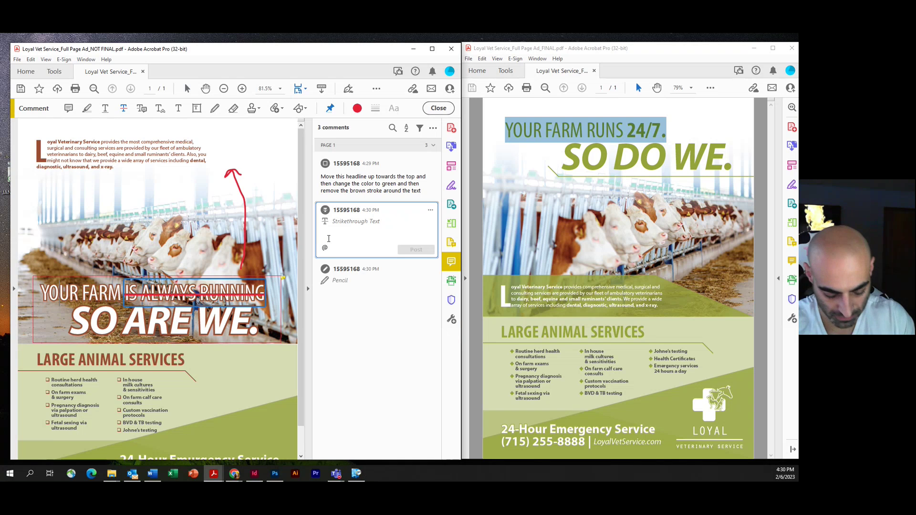
pyautogui.write('RUN')
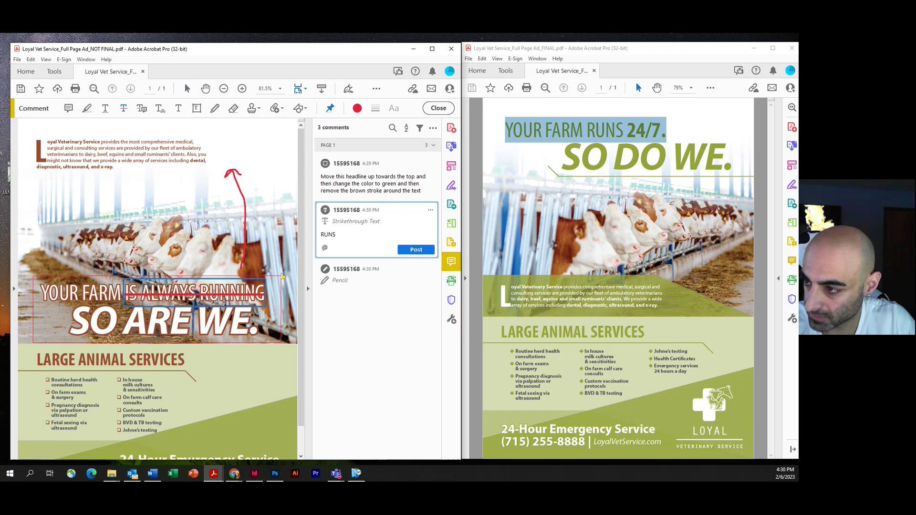
pyautogui.write('S 24/7')
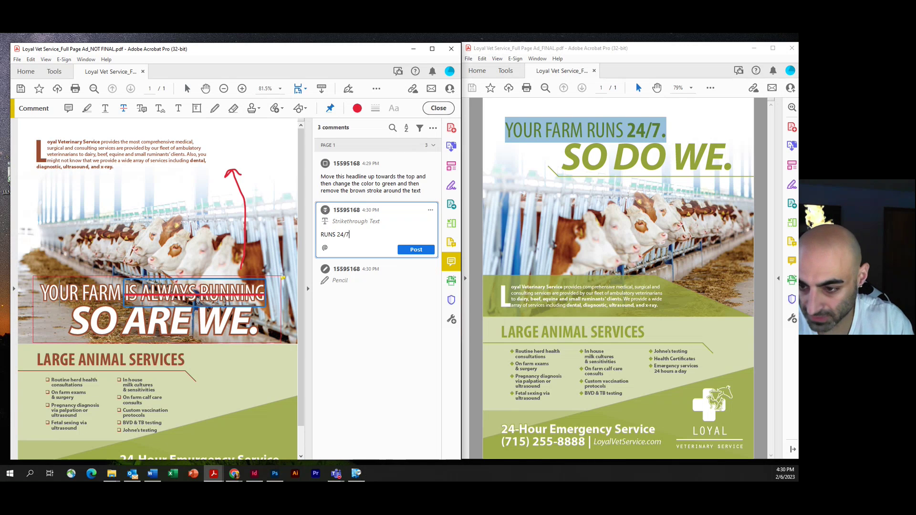
pyautogui.write('.')
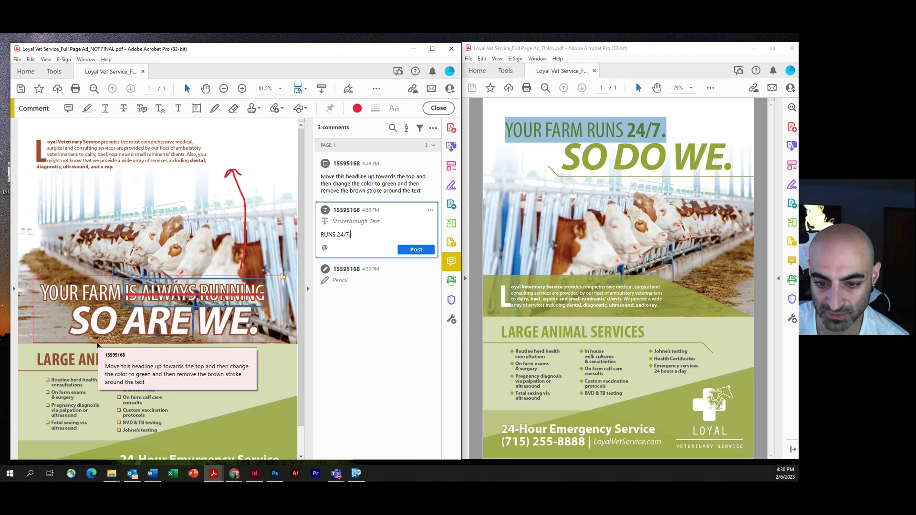
# Step: Strike through the word 'ARE' and post the note 'DO'
pyautogui.moveTo(125, 319); pyautogui.dragTo(185, 321)
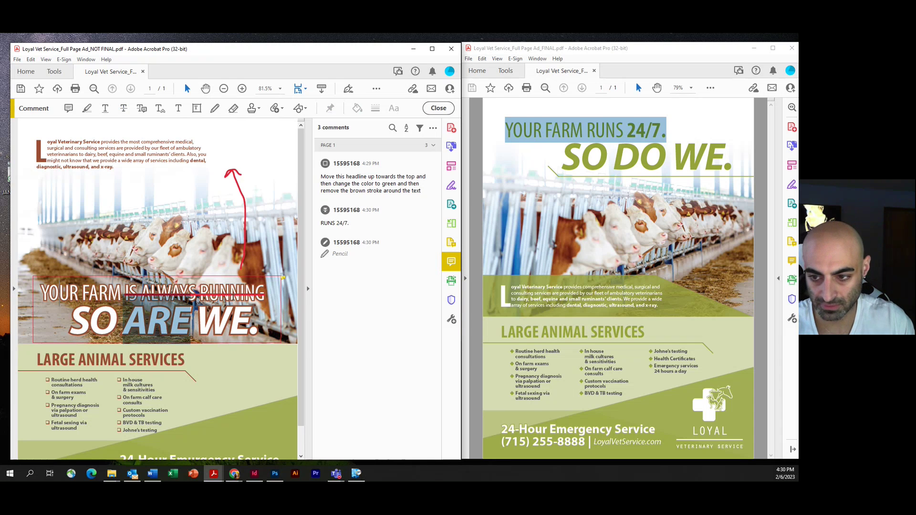
pyautogui.click(124, 109)
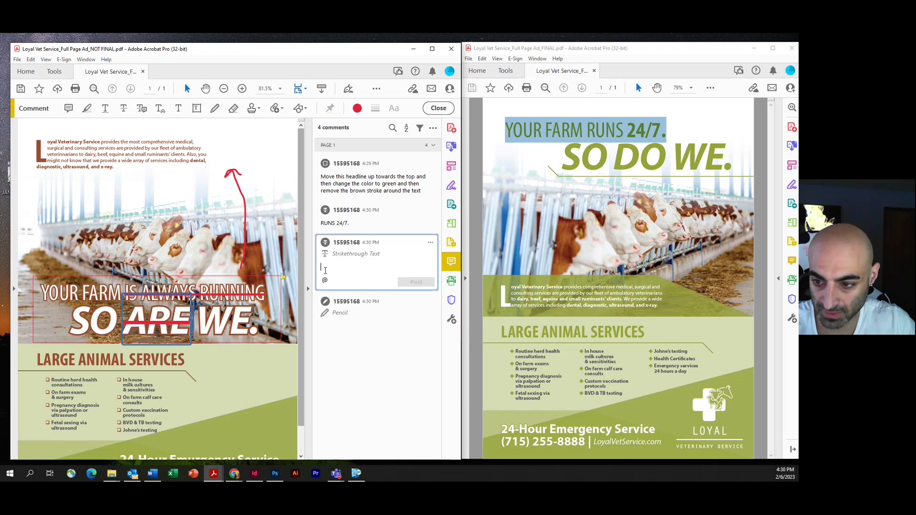
pyautogui.write('DO')
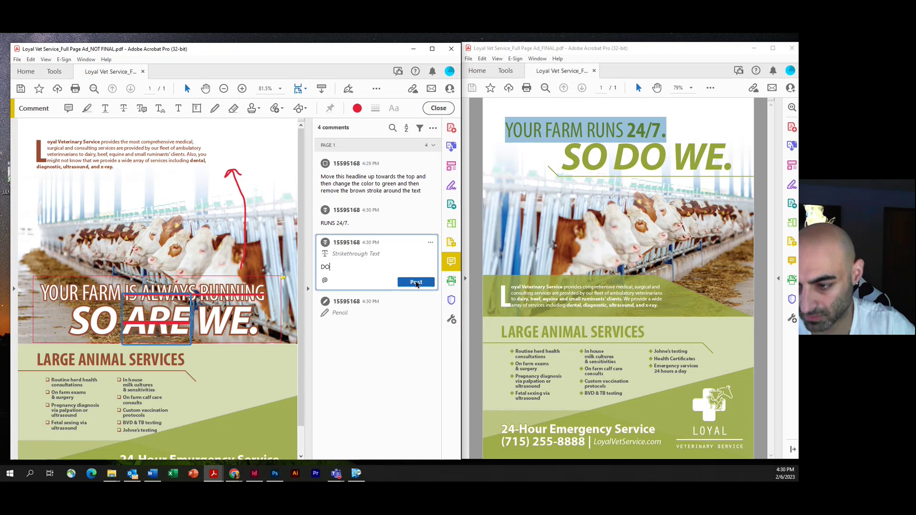
pyautogui.click(417, 282)
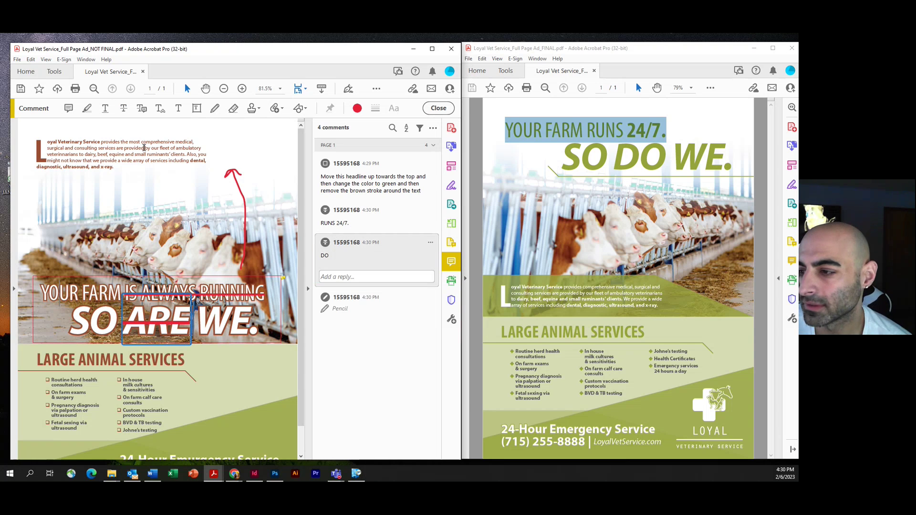
pyautogui.scroll(-2, 64, 297)
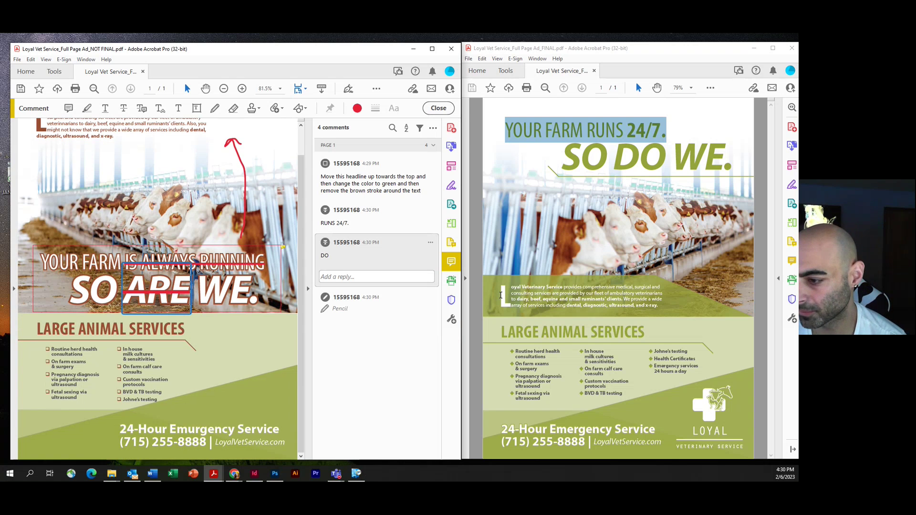
pyautogui.scroll(2, 98, 195)
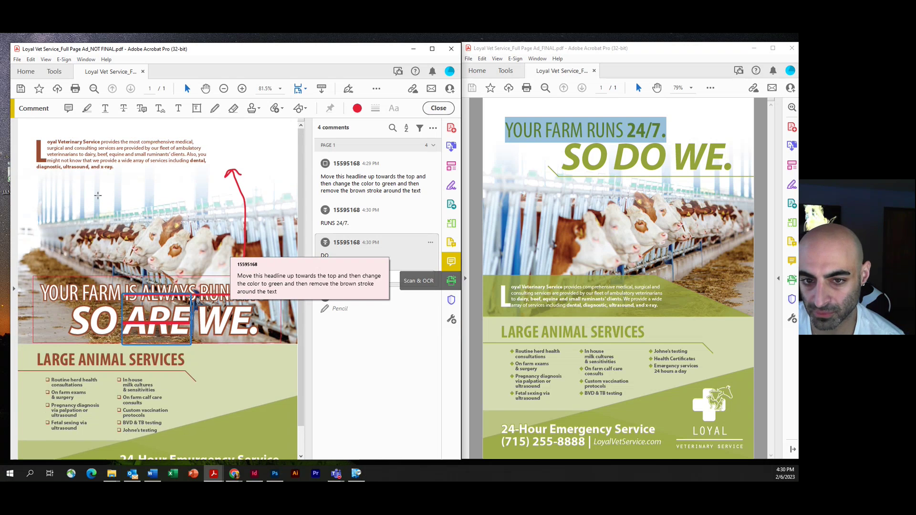
pyautogui.moveTo(58, 141); pyautogui.dragTo(117, 161)
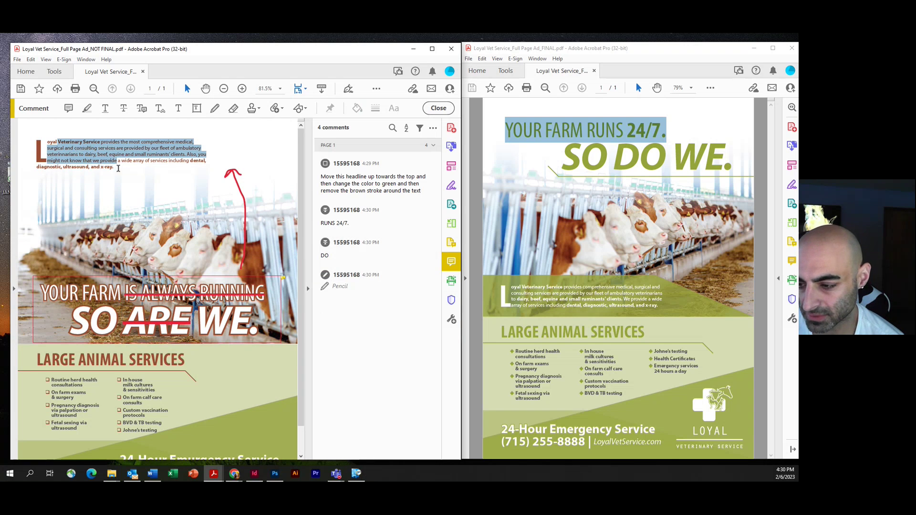
# Step: Highlight 'dairy, beef, equine and small ruminants' clients.' with the note 'Make this text bold'
pyautogui.click(79, 142)
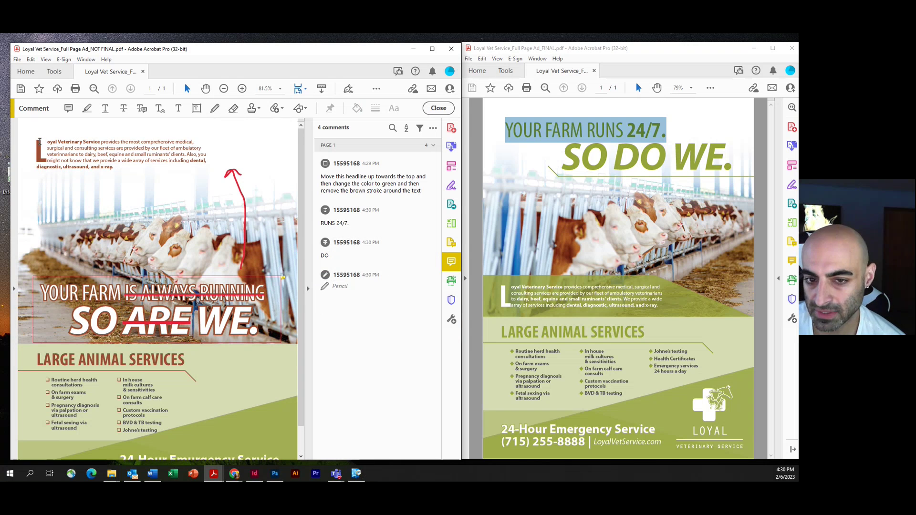
pyautogui.click(87, 109)
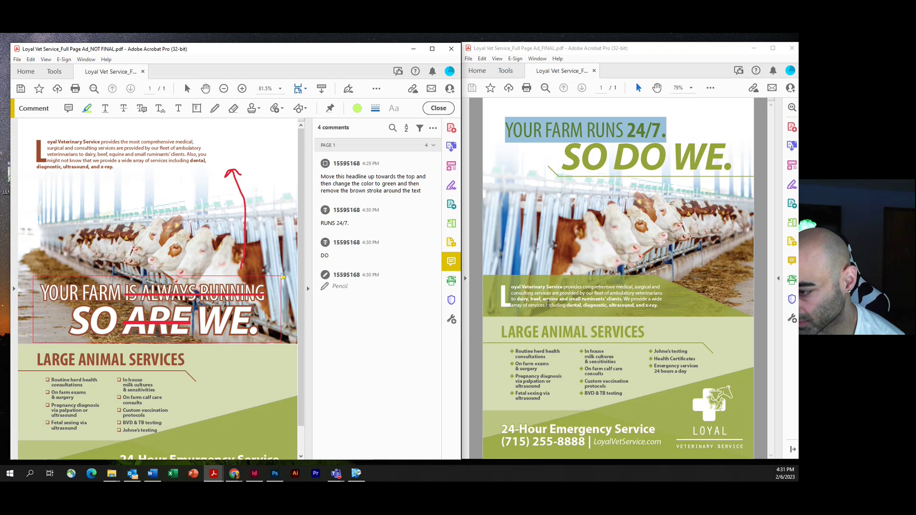
pyautogui.moveTo(517, 299); pyautogui.dragTo(622, 299)
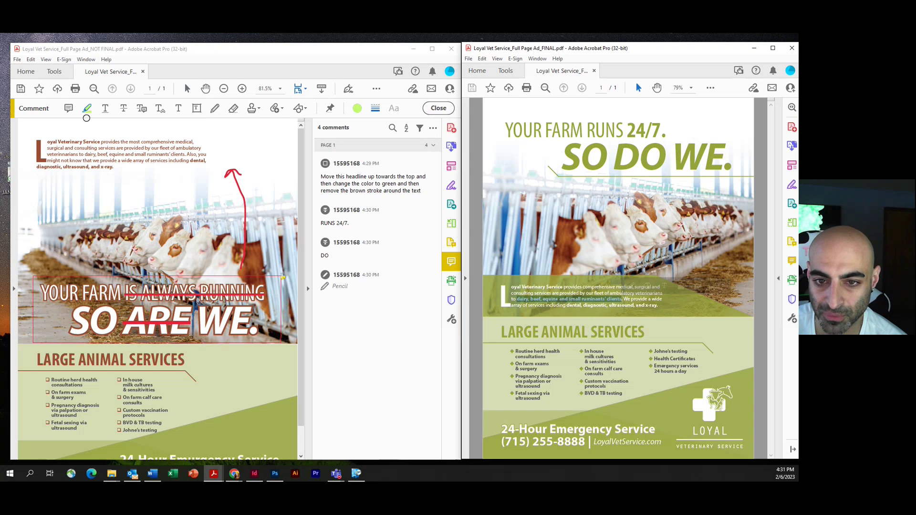
pyautogui.moveTo(85, 154); pyautogui.dragTo(186, 153)
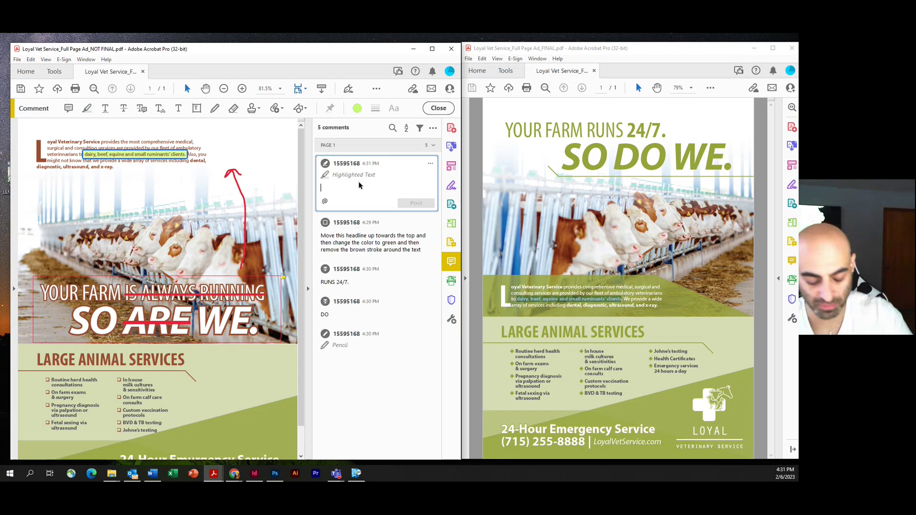
pyautogui.write('Make this ')
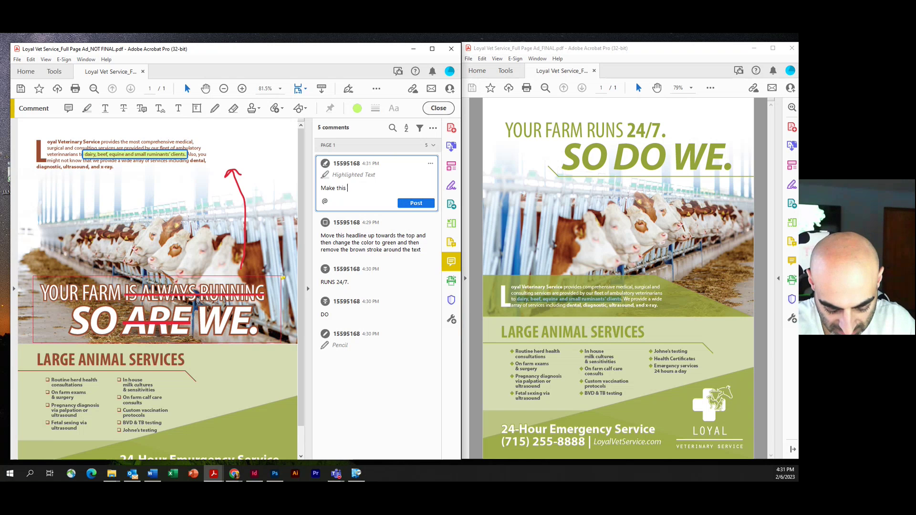
pyautogui.write('text bold')
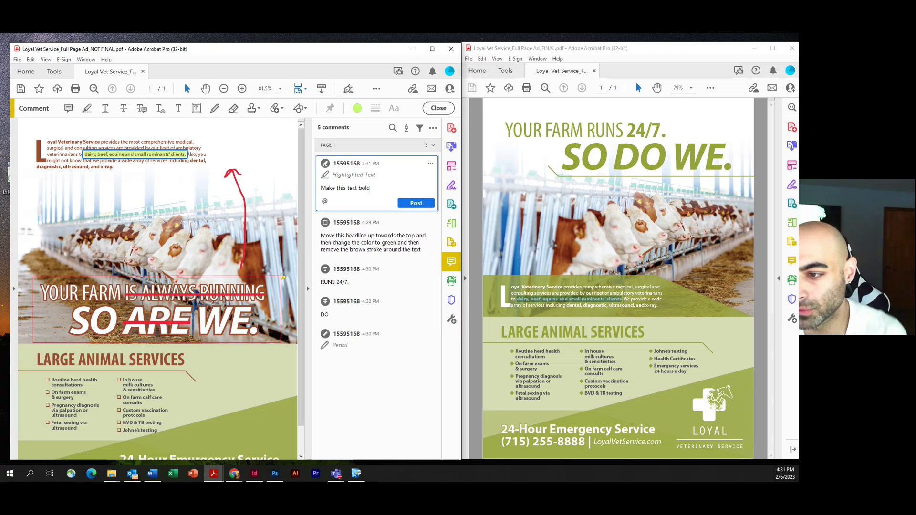
pyautogui.click(416, 203)
pyautogui.scroll(-2, 86, 337)
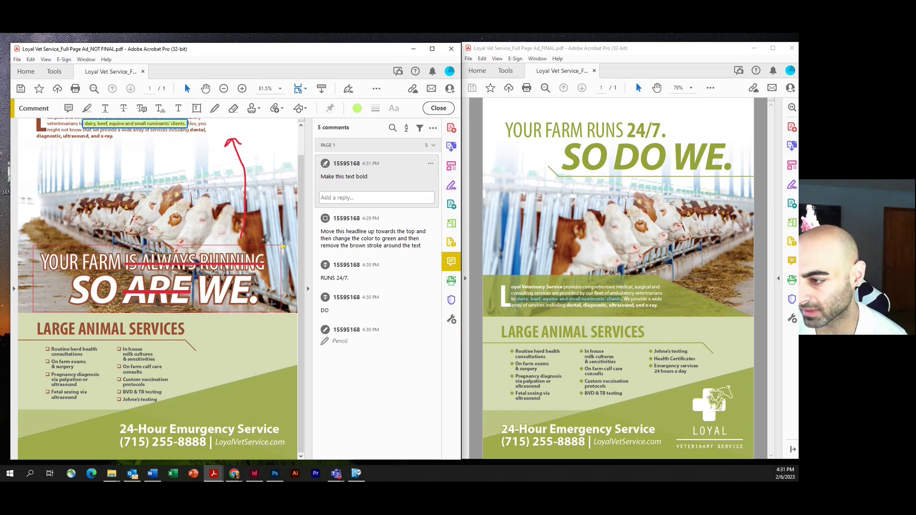
pyautogui.scroll(1, 170, 255)
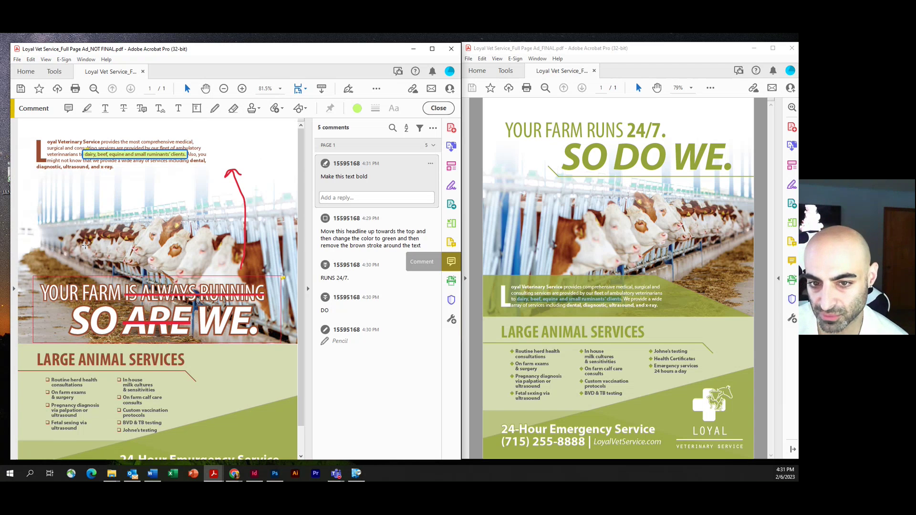
pyautogui.scroll(-1, 96, 210)
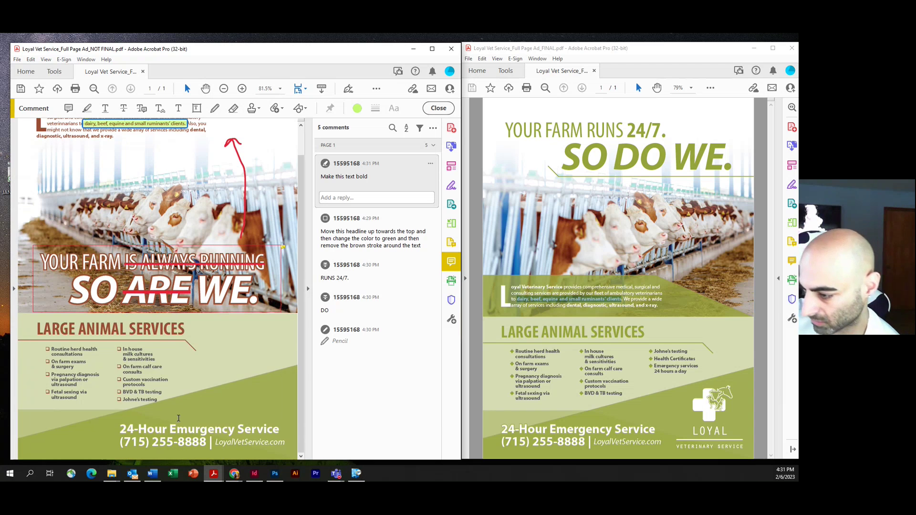
pyautogui.scroll(1, 178, 419)
pyautogui.moveTo(215, 340)
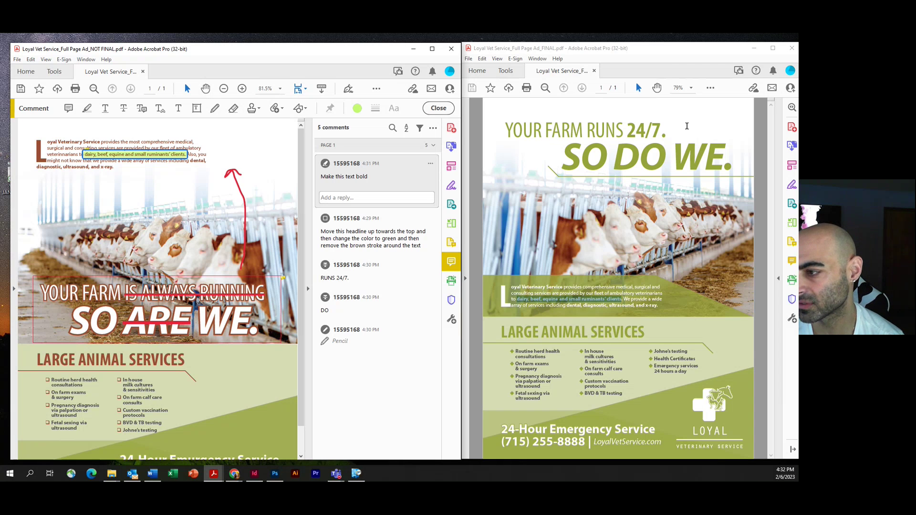
pyautogui.click(651, 167)
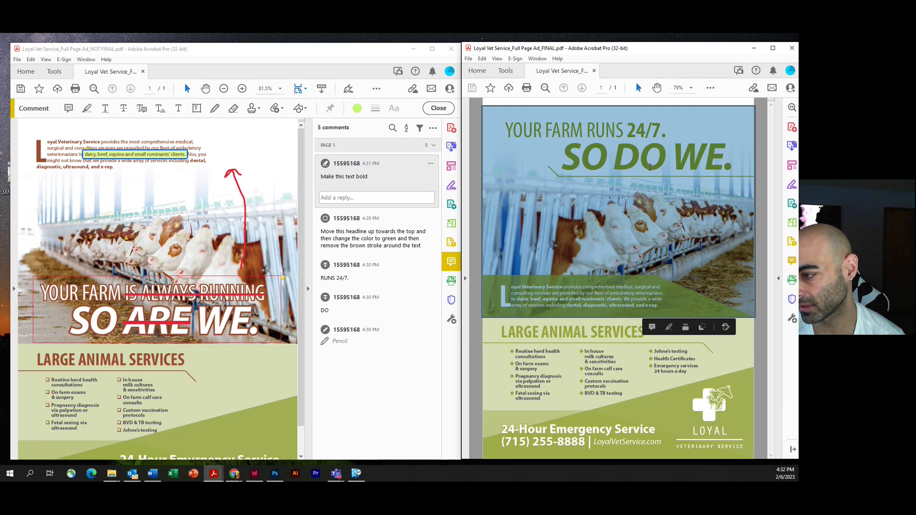
pyautogui.click(660, 363)
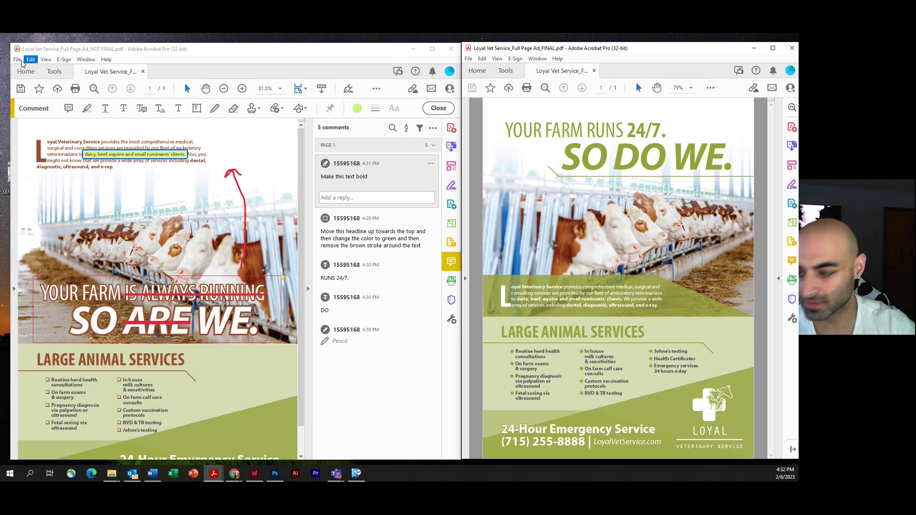
# Step: Save a copy to the Desktop with the student's name appended after NOT FINAL, then close it
pyautogui.click(18, 59)
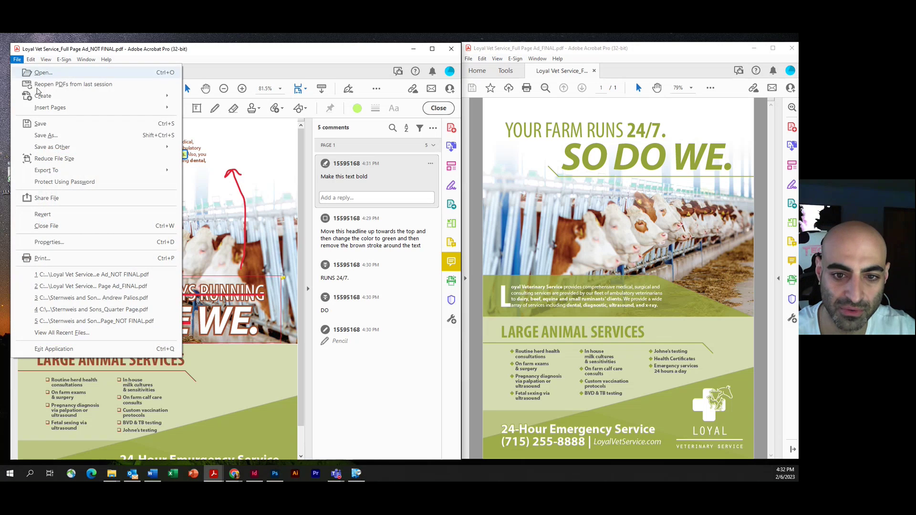
pyautogui.click(46, 135)
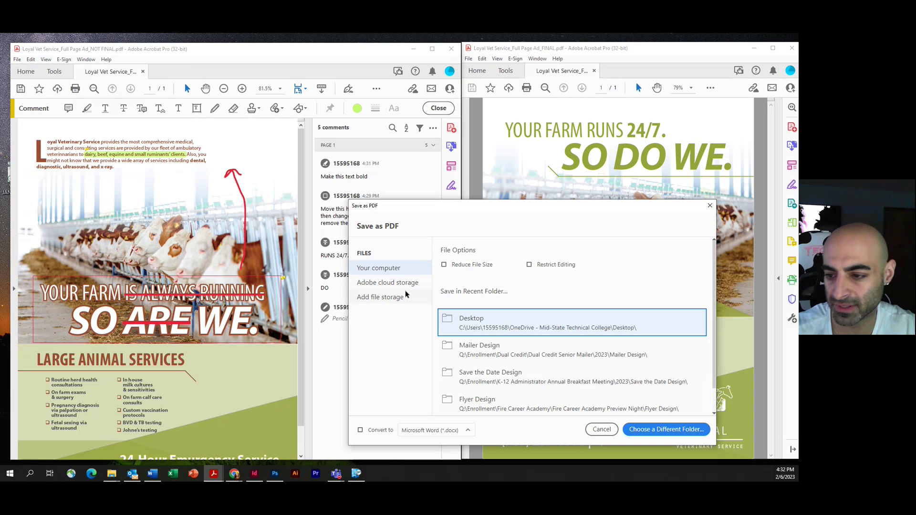
pyautogui.click(477, 318)
pyautogui.click(182, 321)
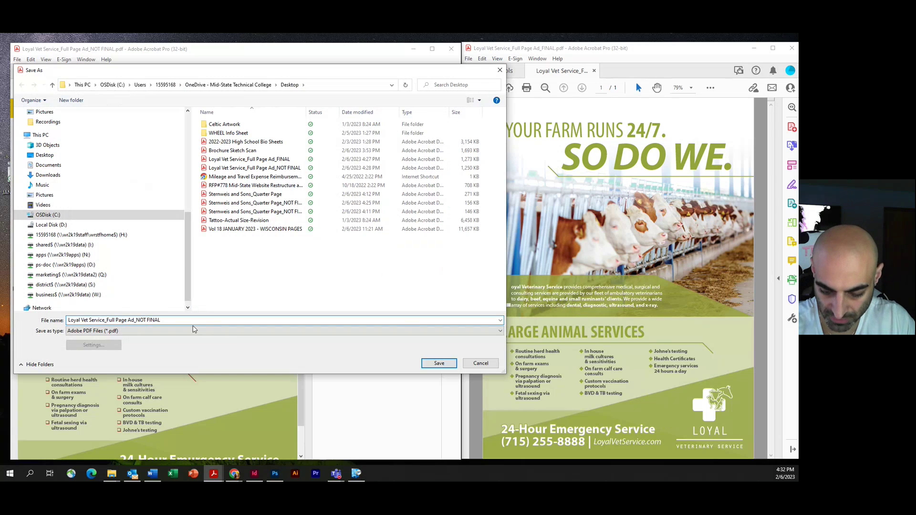
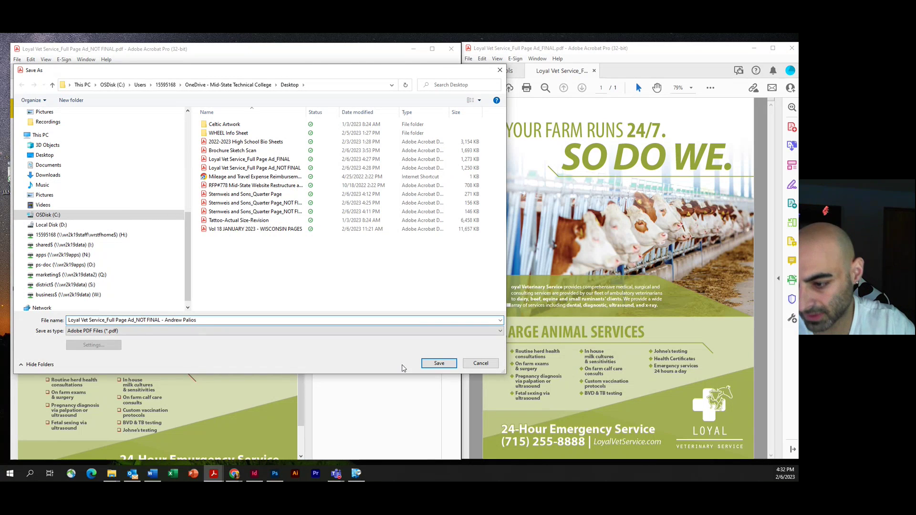
pyautogui.click(438, 364)
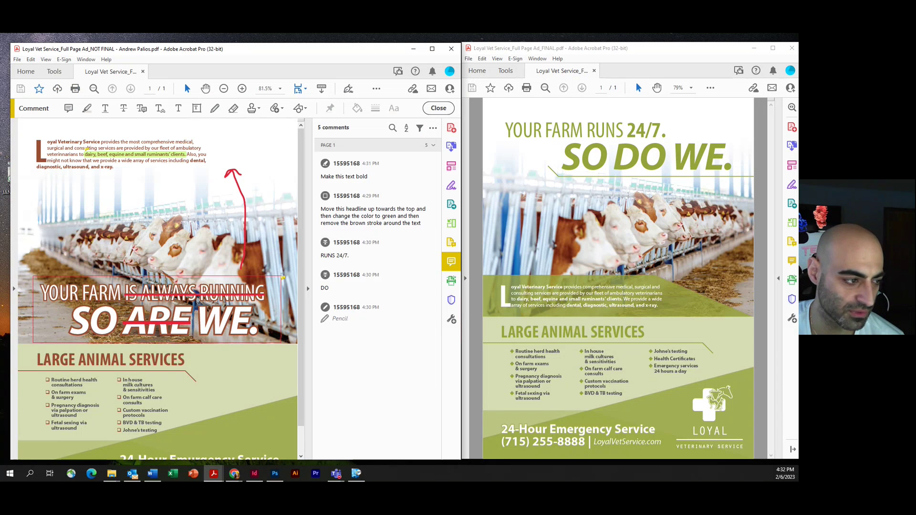
pyautogui.click(451, 48)
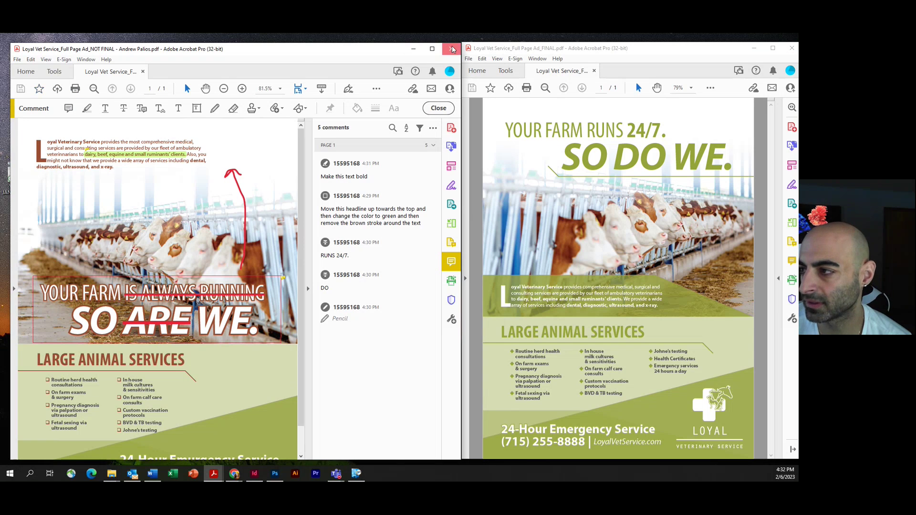
# Step: Close the FINAL ad in Acrobat and return to the Blackboard Project 4 page in Chrome
pyautogui.click(793, 47)
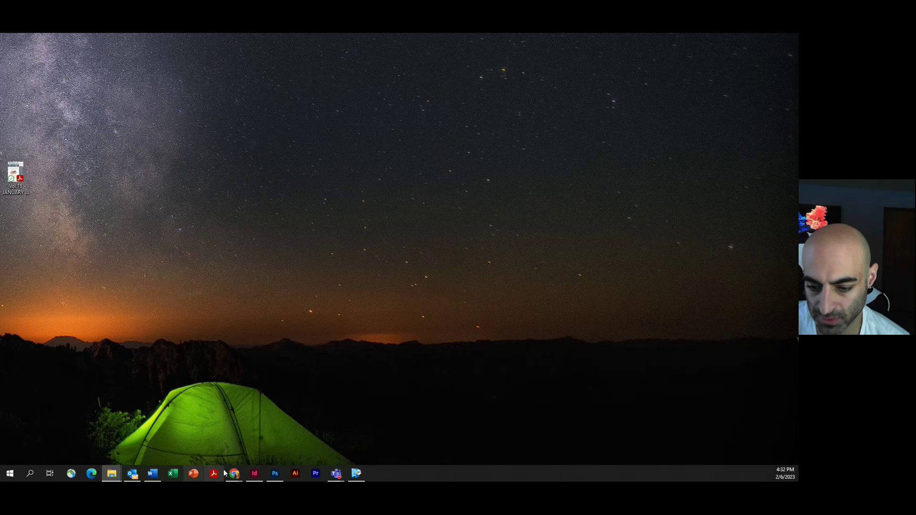
pyautogui.moveTo(234, 474)
pyautogui.click(269, 450)
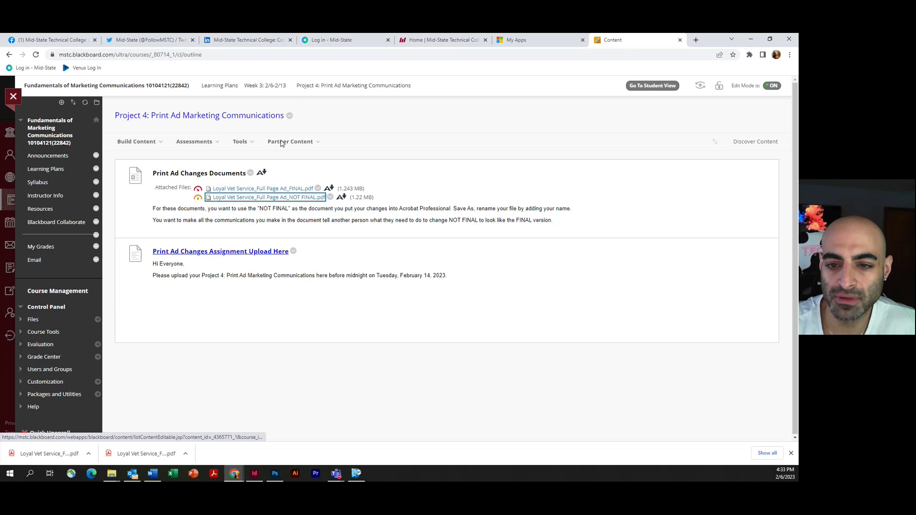
# Step: Open 'Print Ad Changes Assignment Upload Here' to view its 100-point upload page
pyautogui.click(245, 252)
pyautogui.scroll(-2, 301, 235)
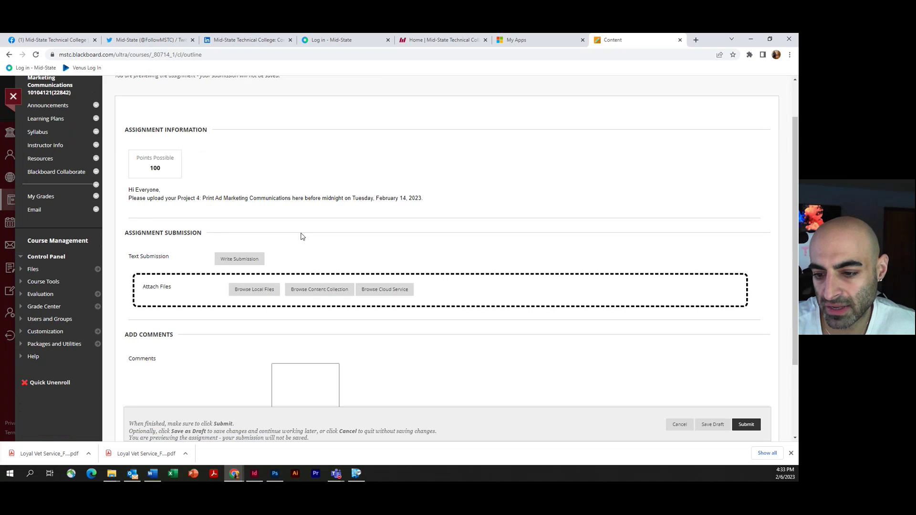
pyautogui.scroll(2, 292, 217)
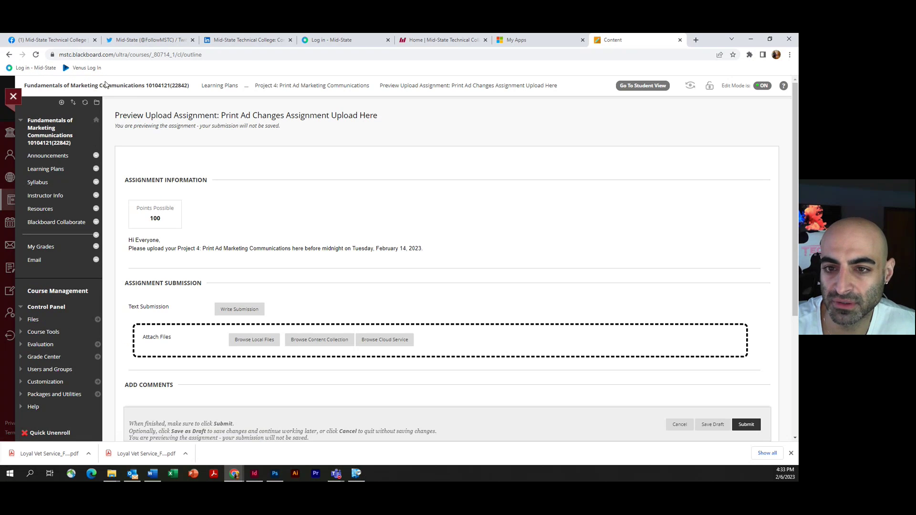